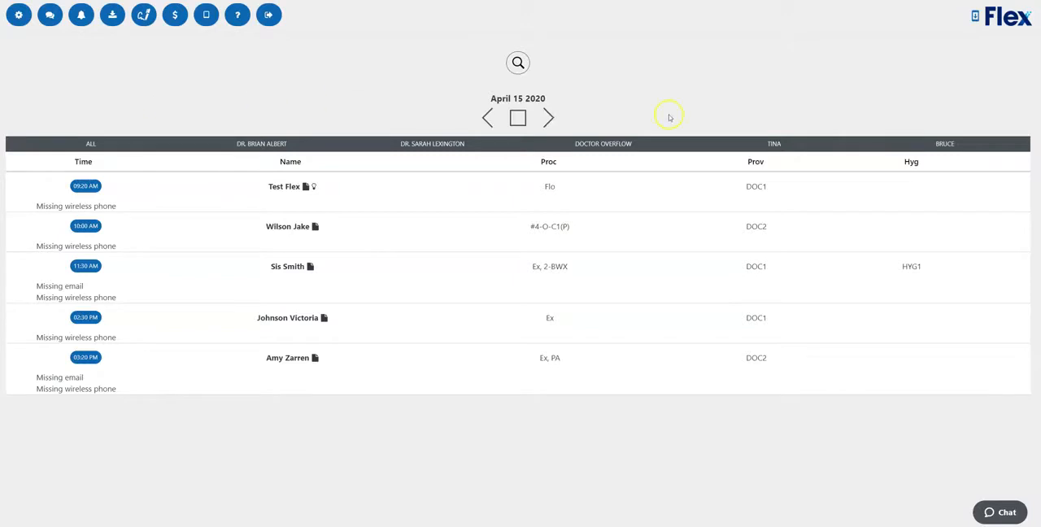
Step: Check whether a Flex update is available, read the offered and current version numbers, and cancel without updating
{"action": "left_click", "coordinate": [1006, 26]}
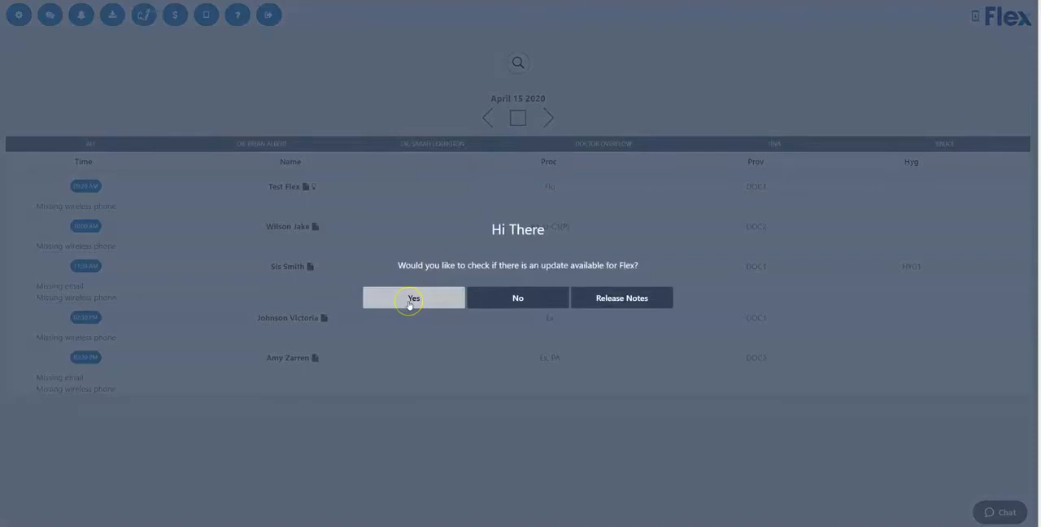
{"action": "left_click", "coordinate": [413, 299]}
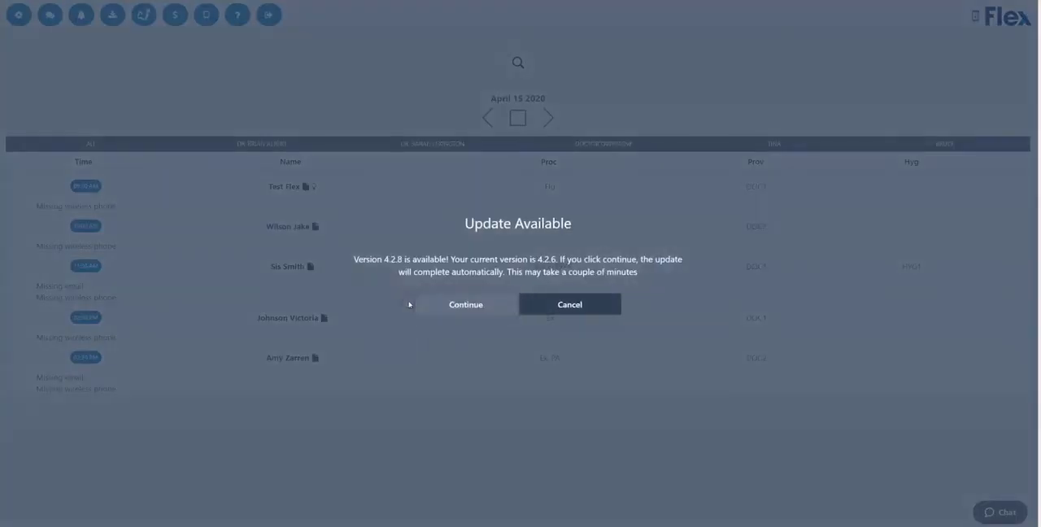
{"action": "left_click_drag", "start_coordinate": [355, 260], "coordinate": [448, 258]}
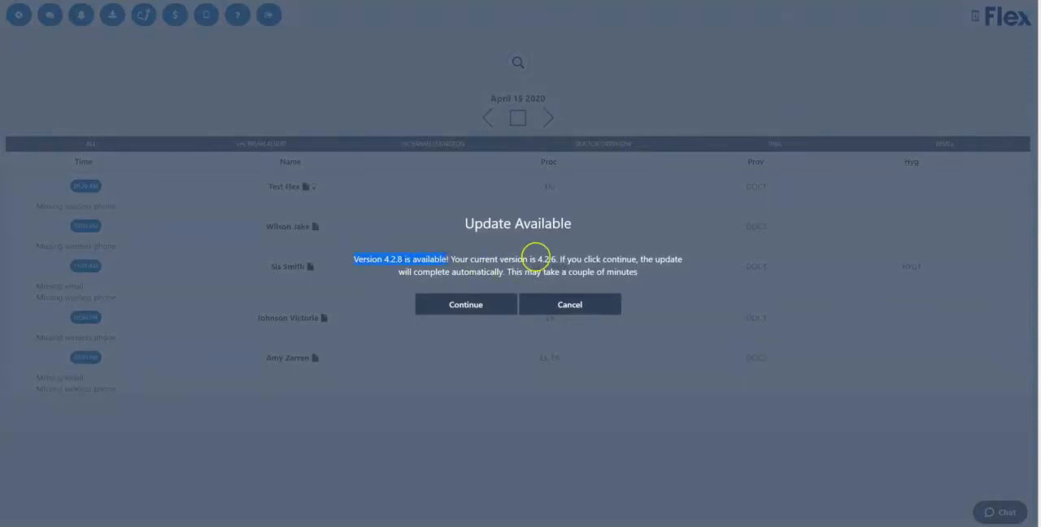
{"action": "double_click", "coordinate": [543, 258]}
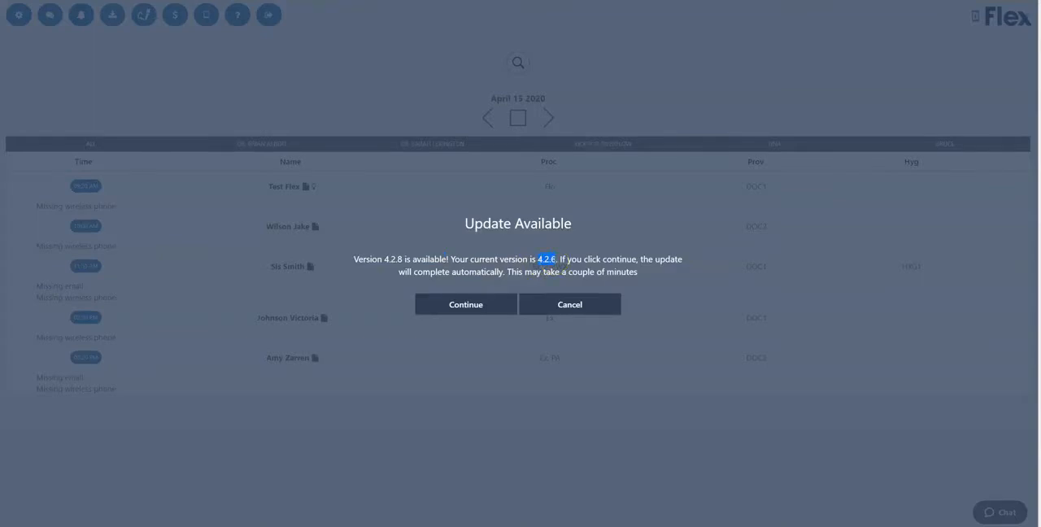
{"action": "left_click", "coordinate": [569, 305]}
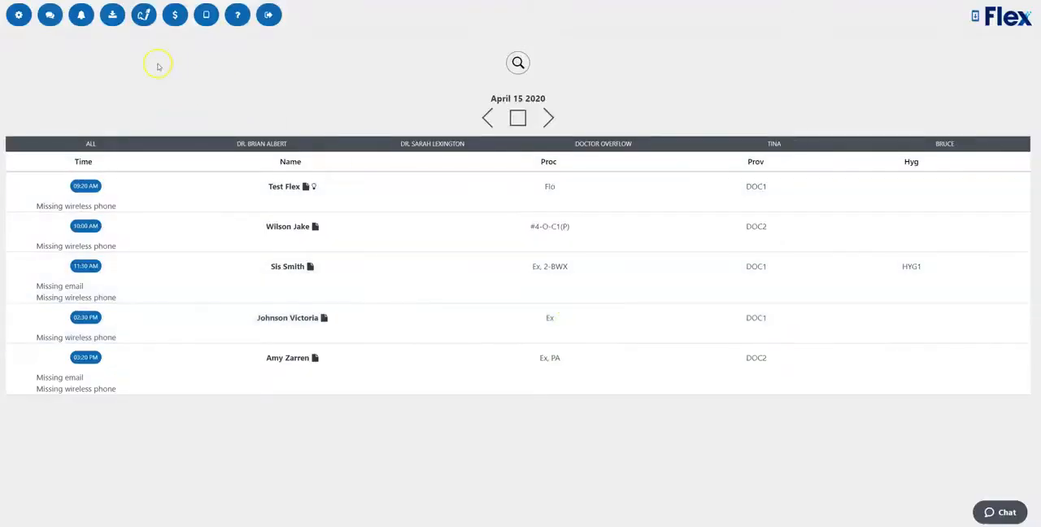
Step: Open FlexBlast from the communication options and preview the Newsletter, Holiday Office Closure, EOY Insurance Benefits and Special Offer templates
{"action": "left_click", "coordinate": [50, 16]}
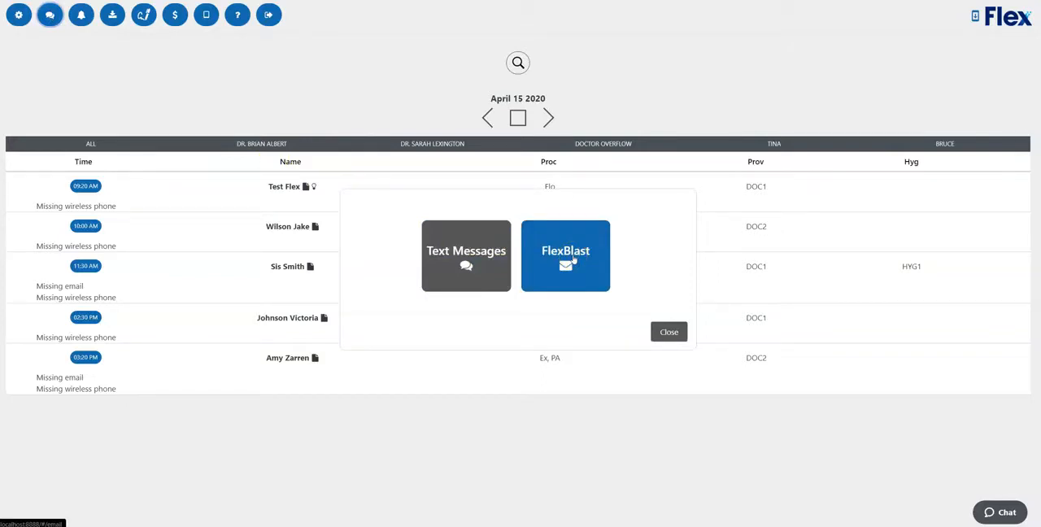
{"action": "left_click", "coordinate": [573, 258]}
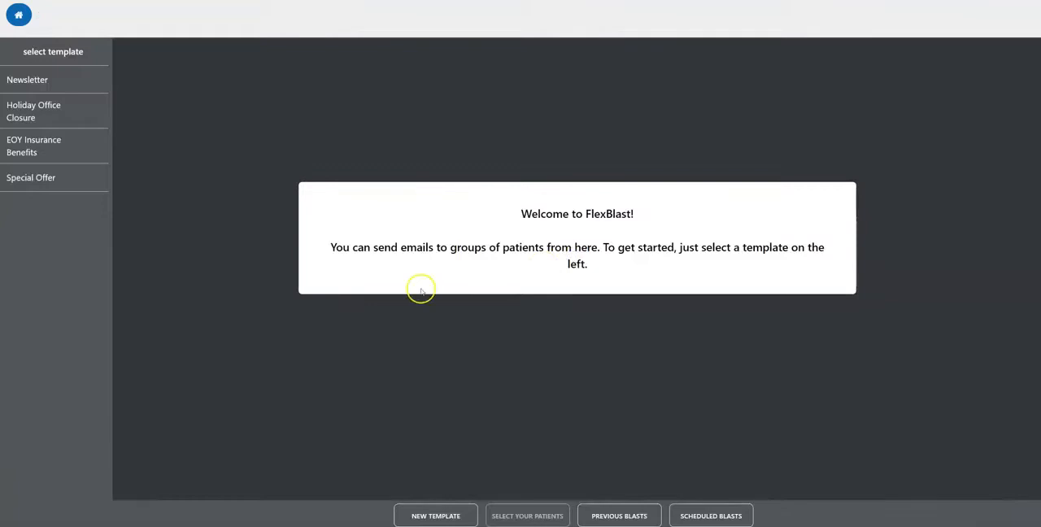
{"action": "left_click", "coordinate": [48, 80]}
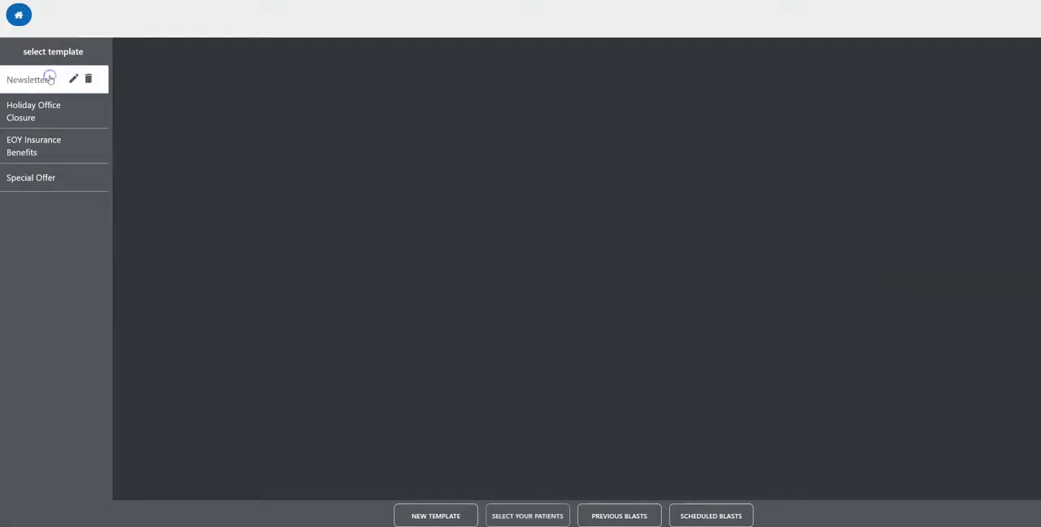
{"action": "left_click", "coordinate": [50, 112]}
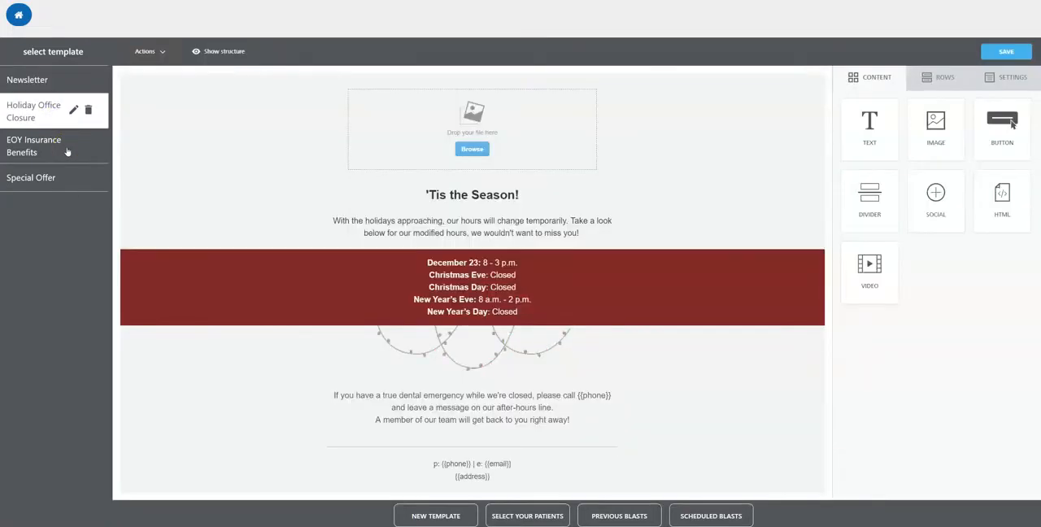
{"action": "left_click", "coordinate": [63, 148]}
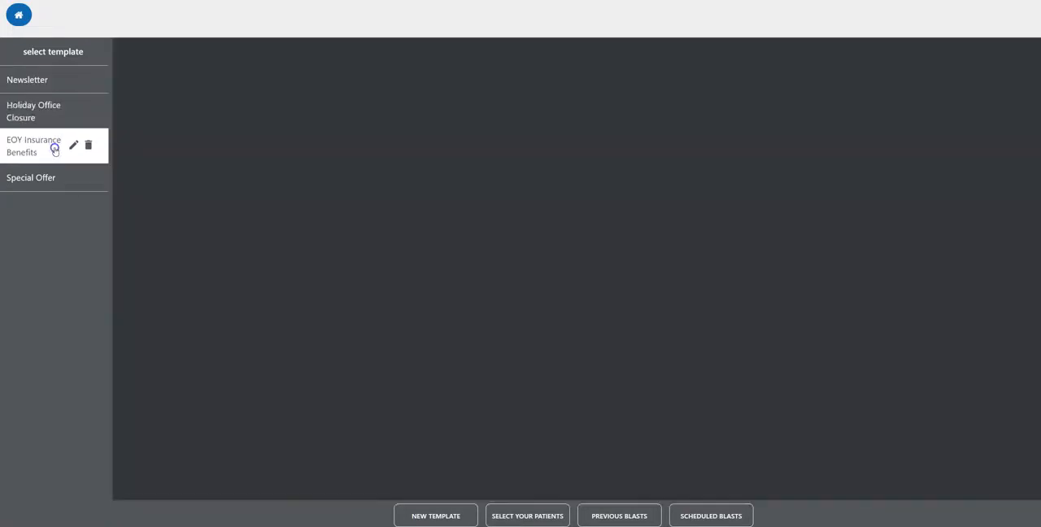
{"action": "left_click", "coordinate": [61, 179]}
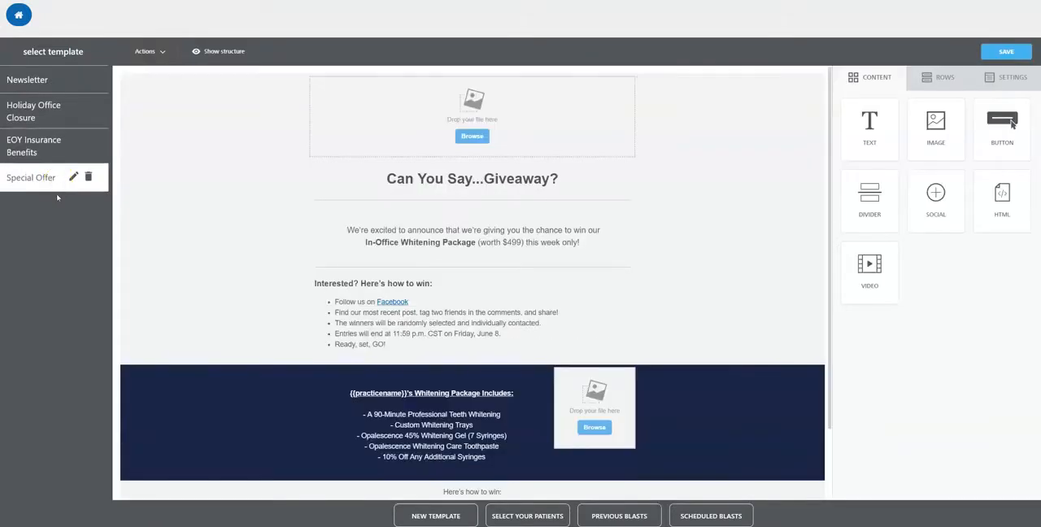
{"action": "left_click", "coordinate": [55, 185]}
Step: Create a new email template named "Test" and open it for editing
{"action": "left_click", "coordinate": [437, 516]}
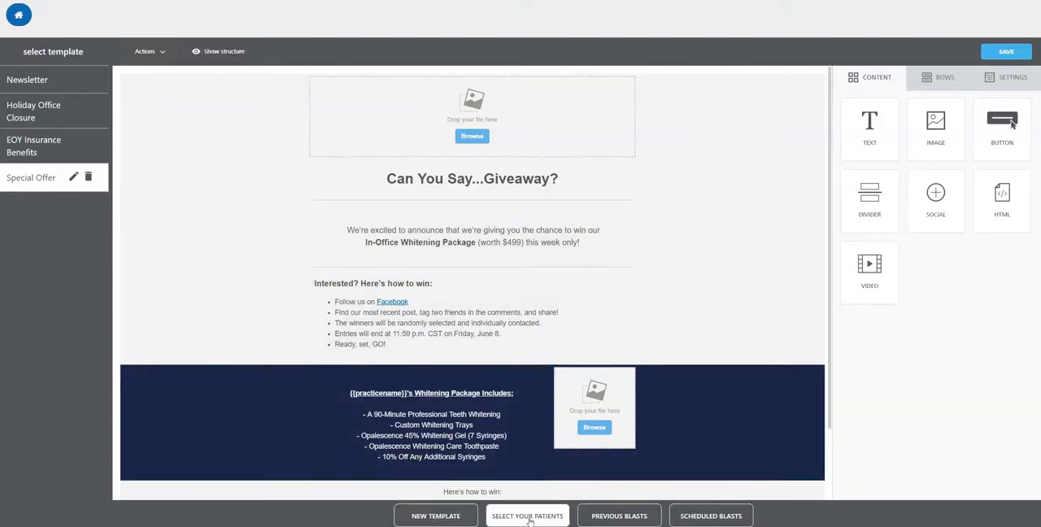
{"action": "left_click", "coordinate": [441, 516]}
{"action": "left_click", "coordinate": [432, 193]}
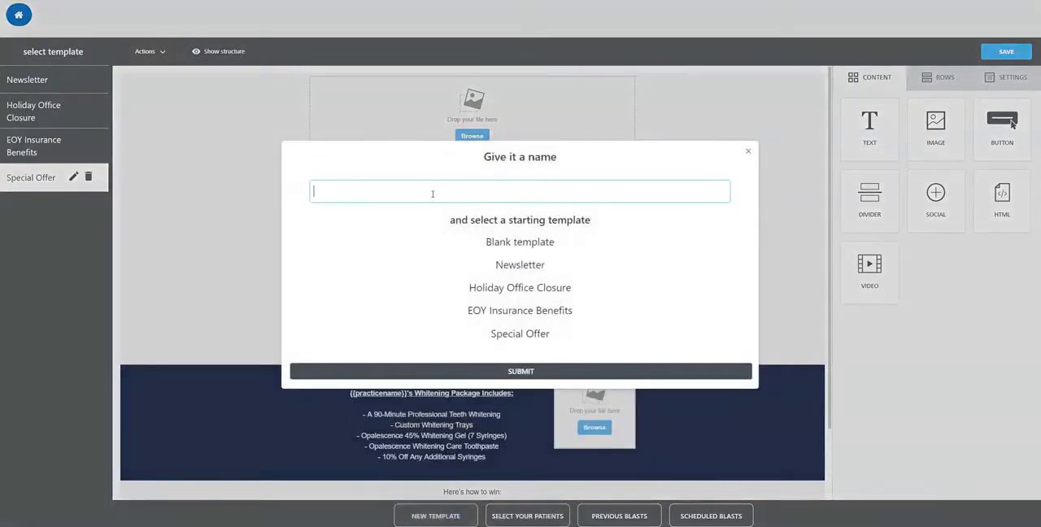
{"action": "type", "text": "Test"}
{"action": "left_click", "coordinate": [522, 370]}
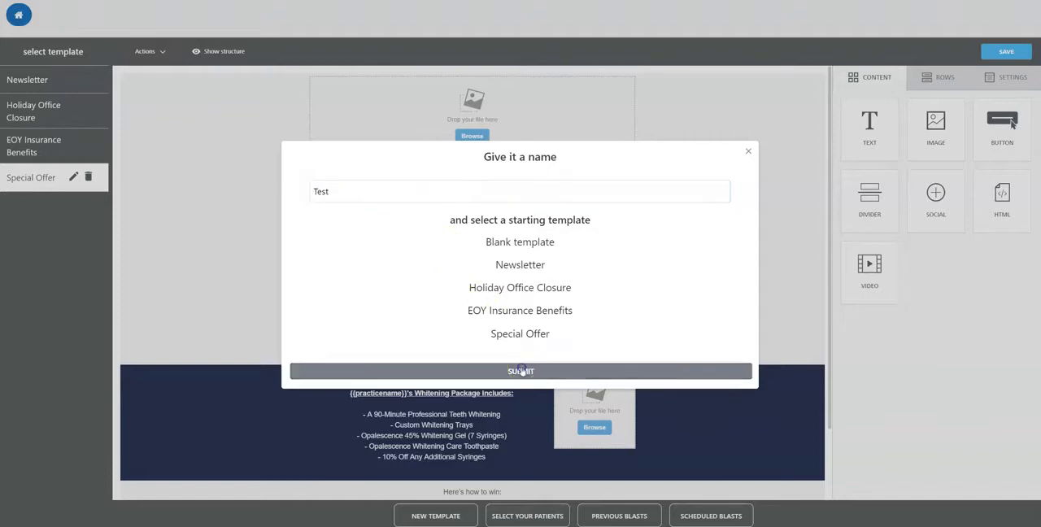
{"action": "left_click", "coordinate": [24, 209]}
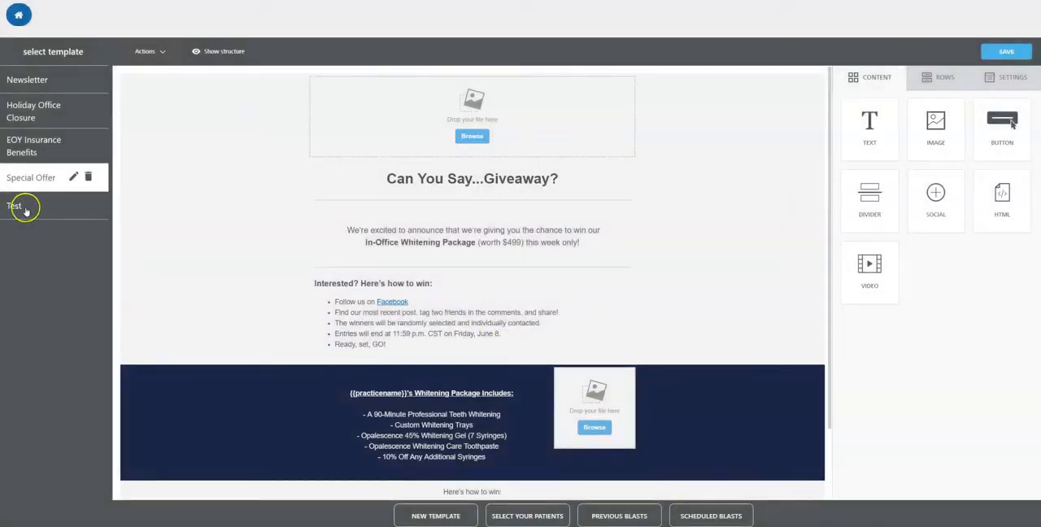
{"action": "left_click", "coordinate": [24, 208]}
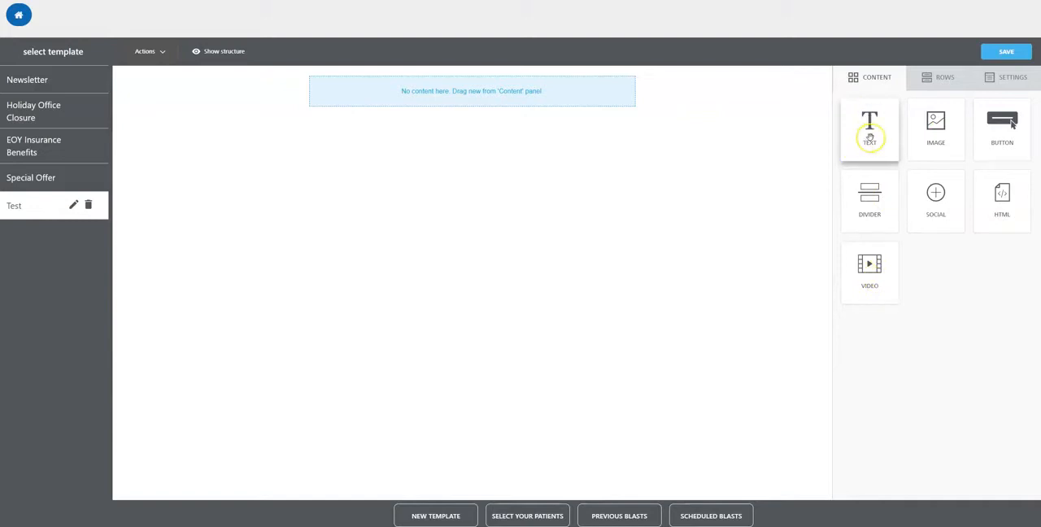
Step: Add a text block to the empty template, append "Test Text" to its text and enable its additional padding options
{"action": "left_click_drag", "start_coordinate": [869, 137], "coordinate": [479, 94]}
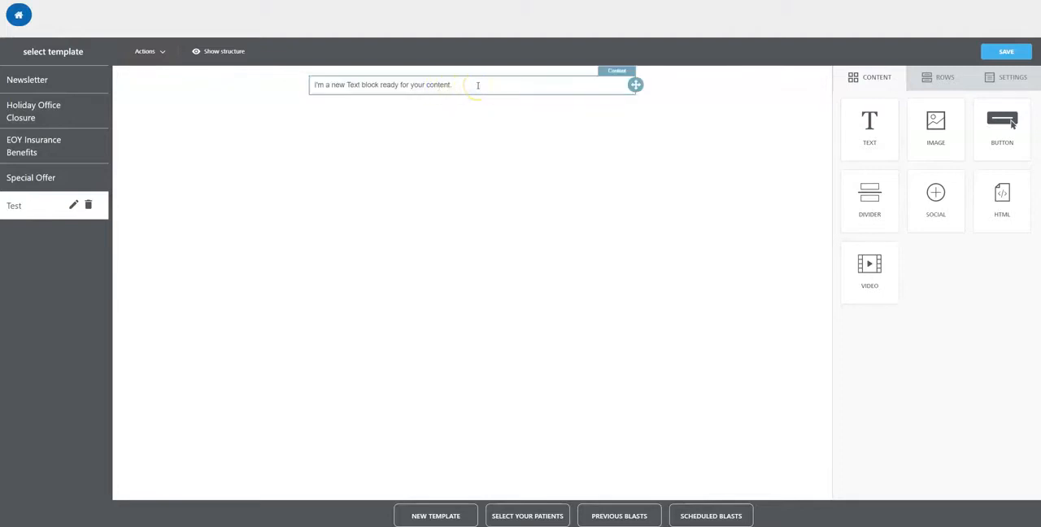
{"action": "left_click", "coordinate": [477, 86]}
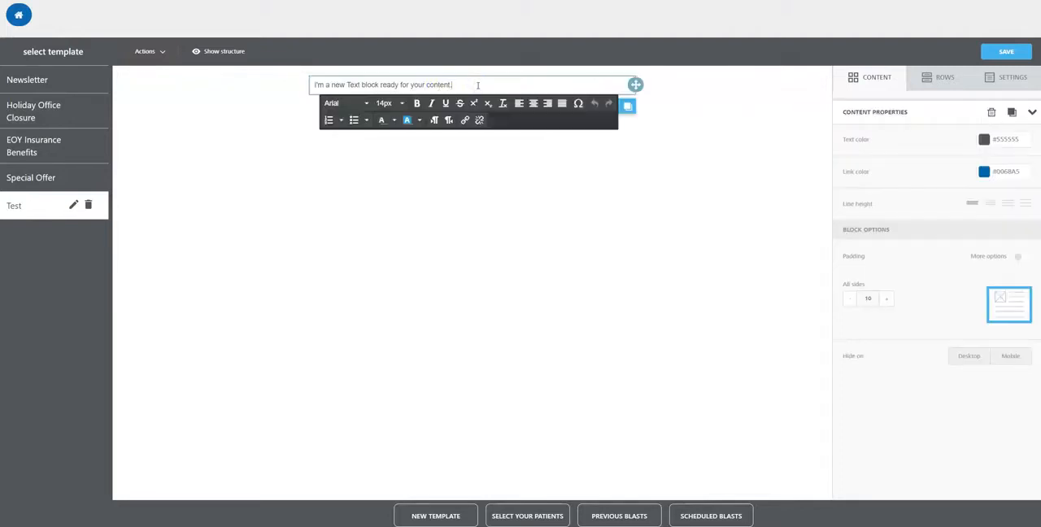
{"action": "type", "text": "T"}
{"action": "type", "text": "est Tes"}
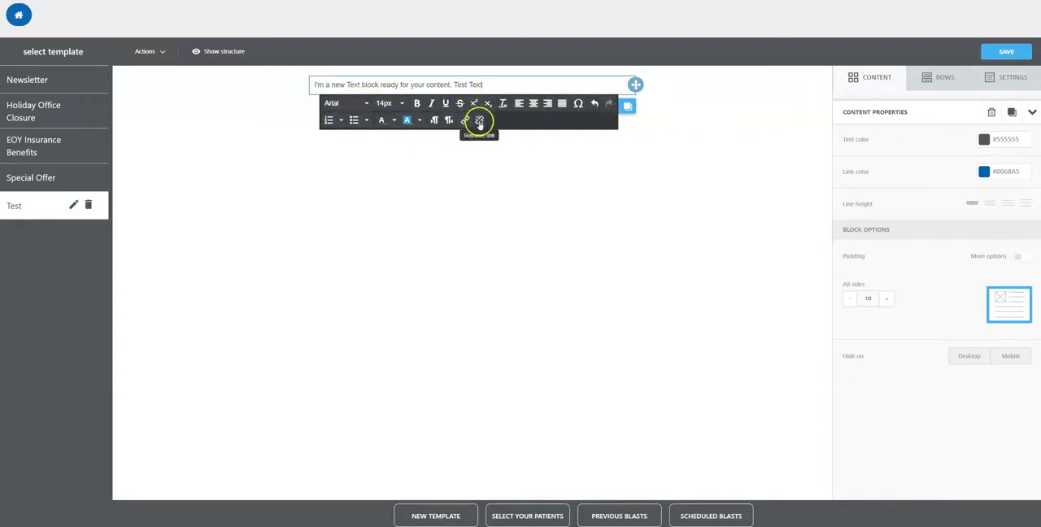
{"action": "left_click", "coordinate": [684, 187]}
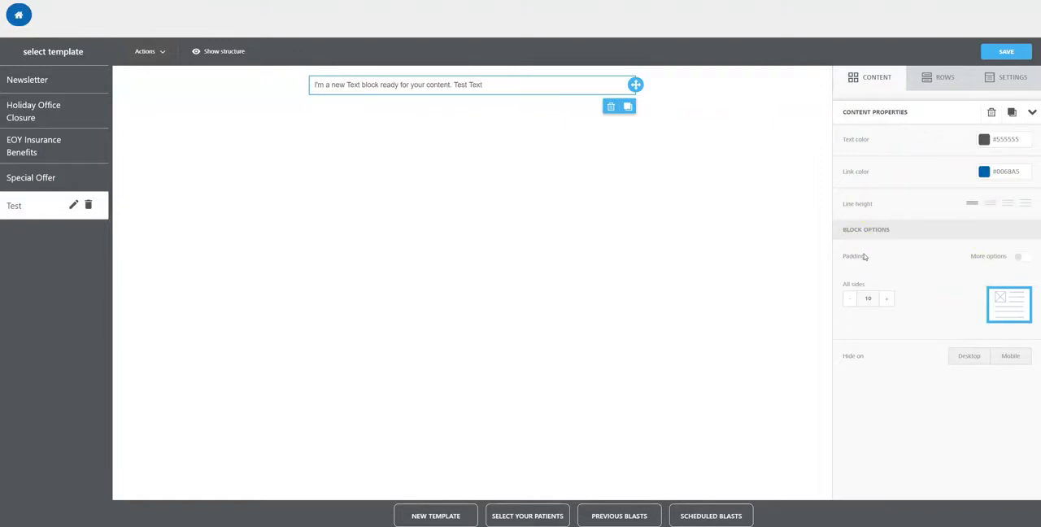
{"action": "left_click", "coordinate": [1020, 257]}
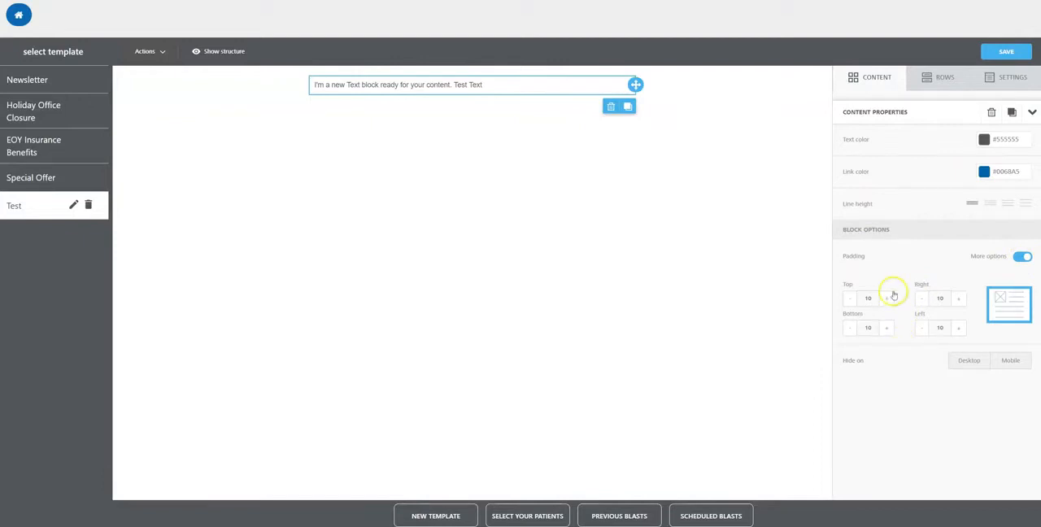
Step: Insert a row with two equal columns above the text block and place an image block in each column
{"action": "left_click", "coordinate": [926, 79]}
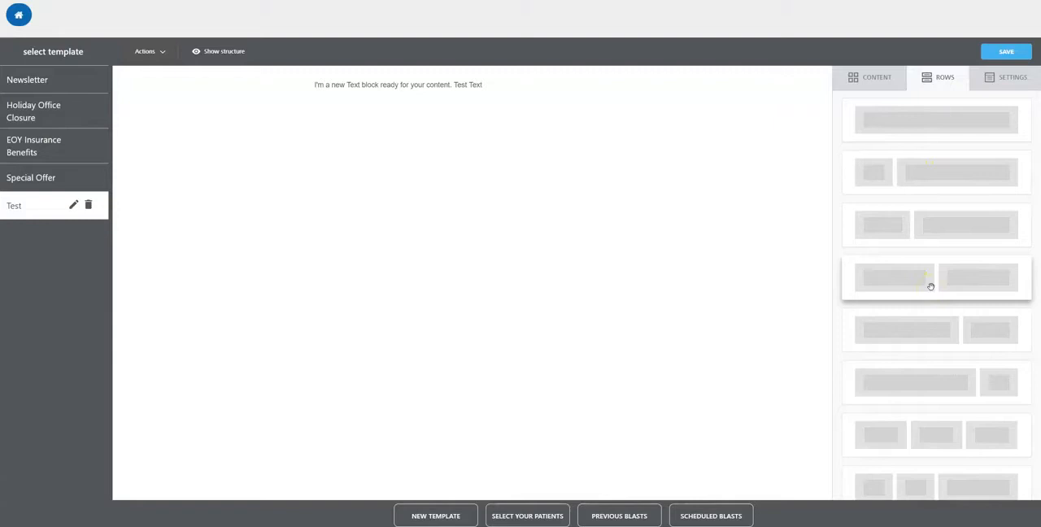
{"action": "left_click_drag", "start_coordinate": [937, 282], "coordinate": [371, 74]}
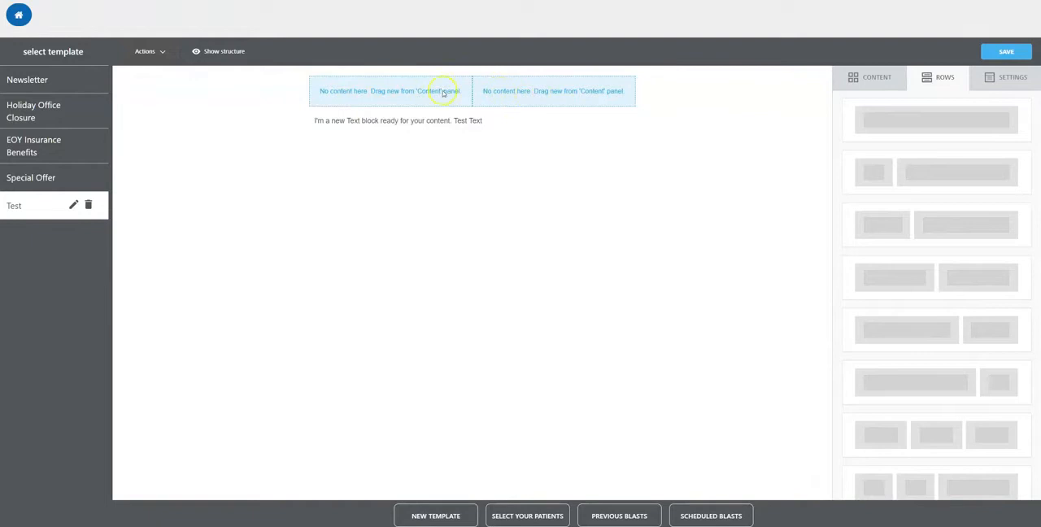
{"action": "left_click", "coordinate": [885, 81]}
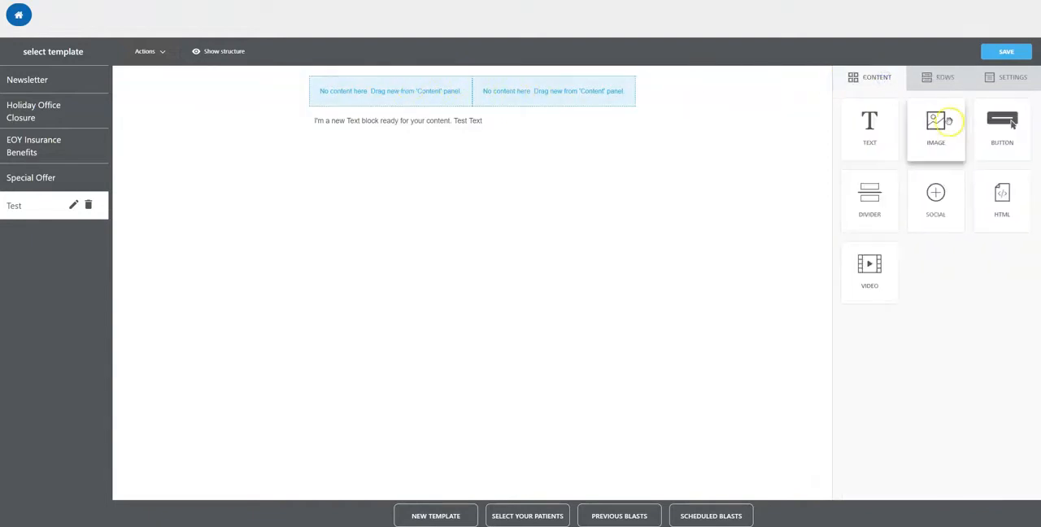
{"action": "left_click_drag", "start_coordinate": [941, 131], "coordinate": [363, 84]}
{"action": "left_click", "coordinate": [399, 139]}
{"action": "left_click", "coordinate": [870, 122]}
{"action": "left_click_drag", "start_coordinate": [936, 130], "coordinate": [534, 88]}
{"action": "left_click", "coordinate": [538, 136]}
Step: Fill the left image block with the blue cartoon toothbrush imported from a free photo search for "dental"
{"action": "left_click", "coordinate": [391, 137]}
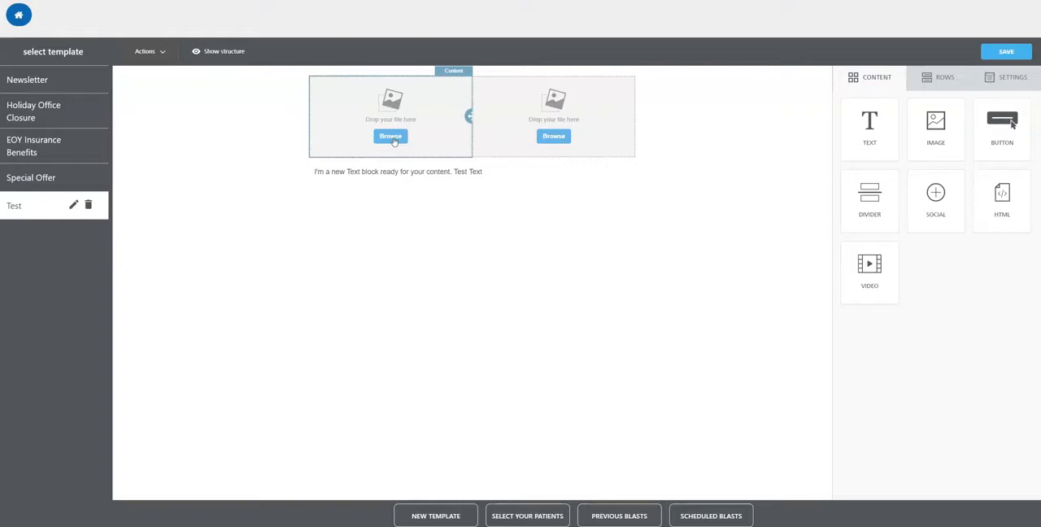
{"action": "left_click", "coordinate": [392, 137]}
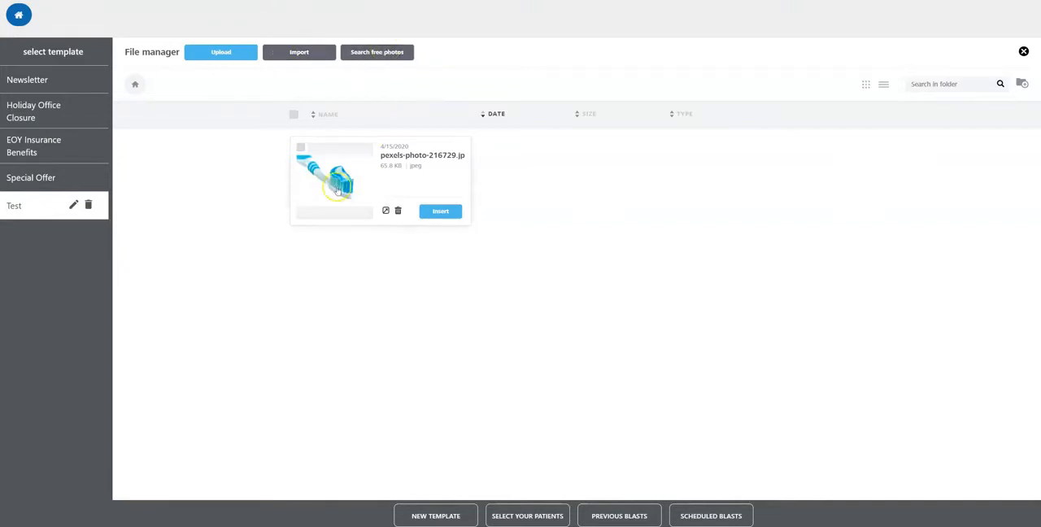
{"action": "left_click", "coordinate": [385, 54]}
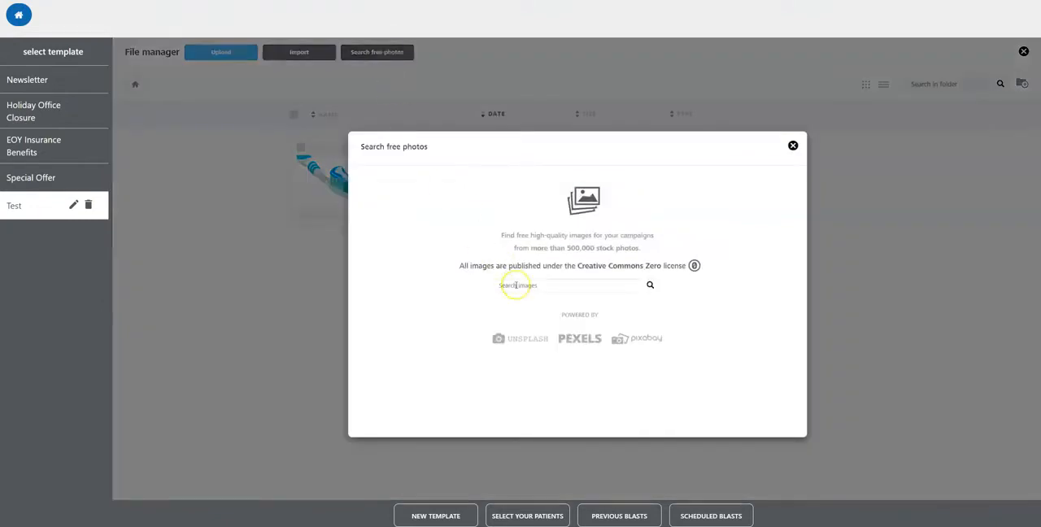
{"action": "left_click", "coordinate": [516, 286]}
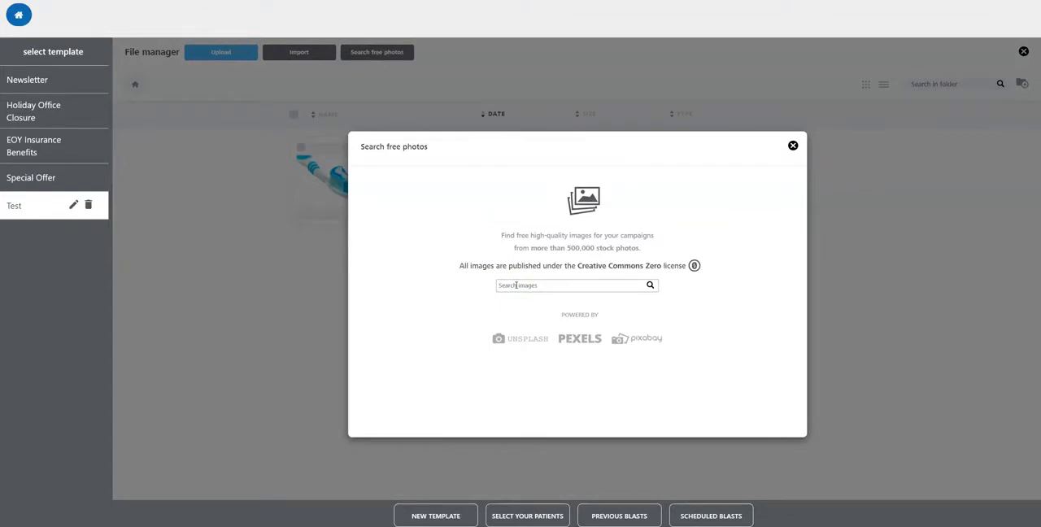
{"action": "type", "text": "dental"}
{"action": "key", "text": "Return"}
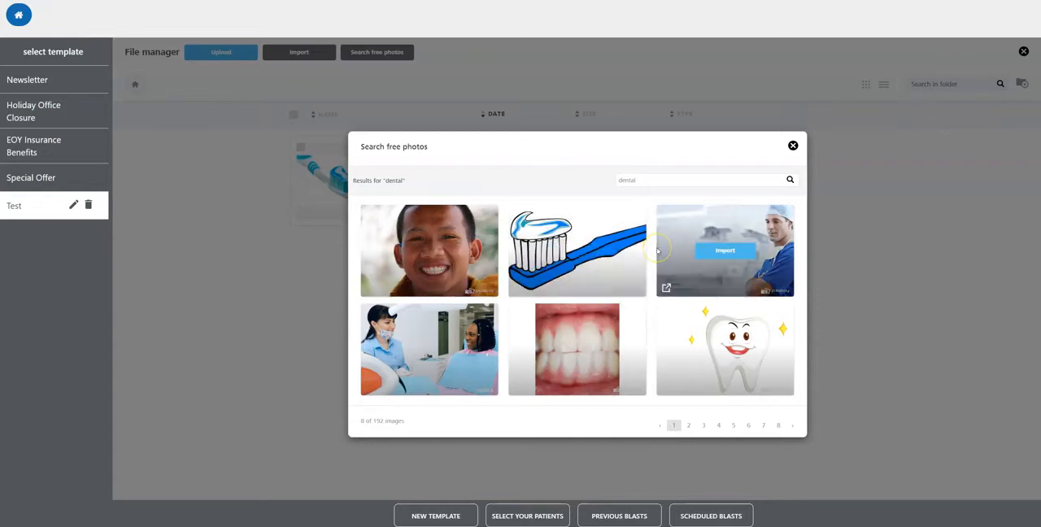
{"action": "left_click", "coordinate": [567, 252]}
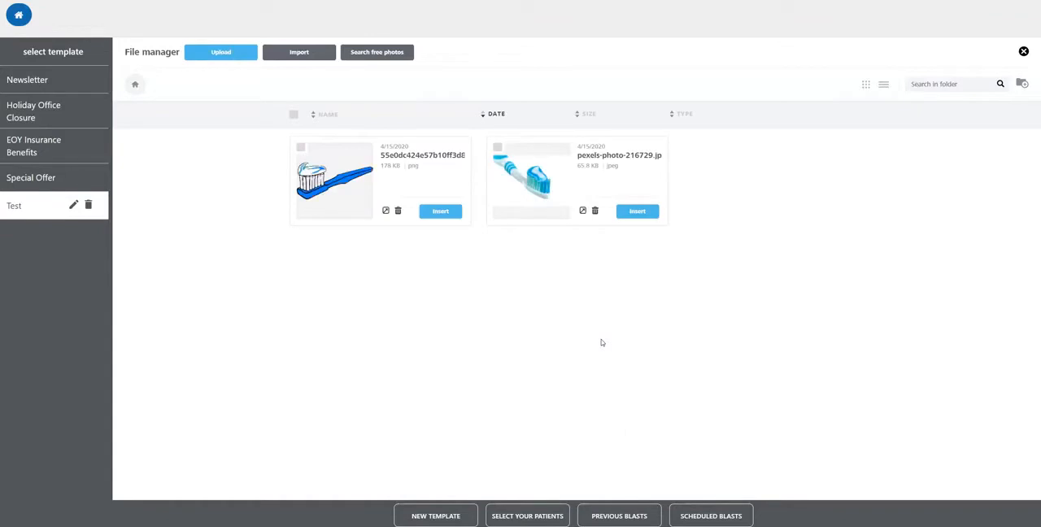
{"action": "left_click", "coordinate": [332, 180]}
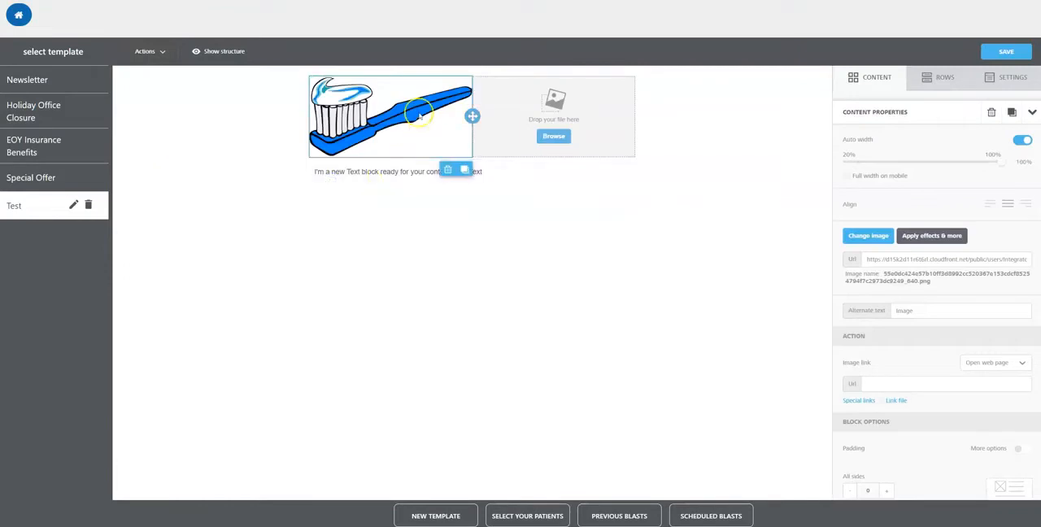
Step: Insert the pexels-photo-216729 toothbrush photo in the right image block and, with auto width off, reduce its width to about 90%
{"action": "left_click", "coordinate": [555, 138]}
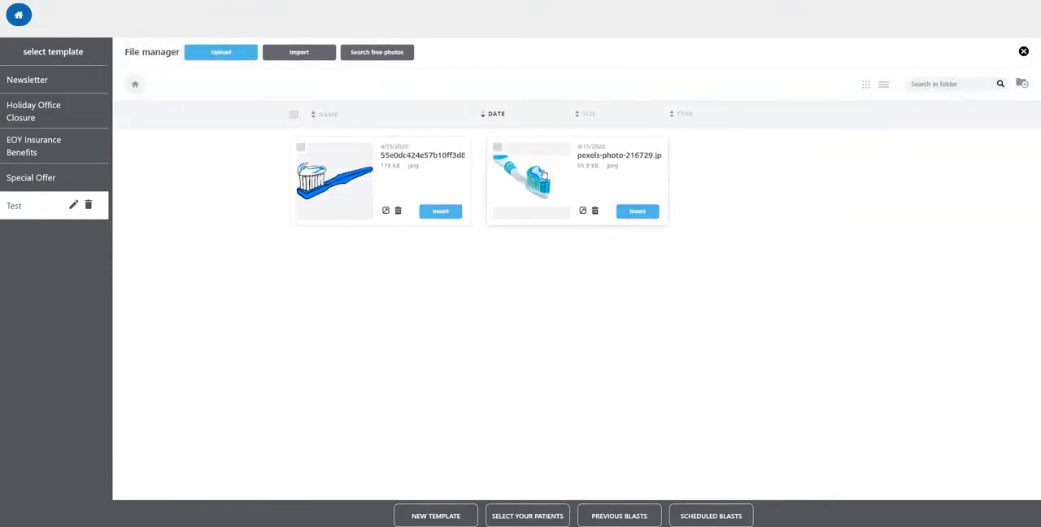
{"action": "left_click", "coordinate": [542, 177]}
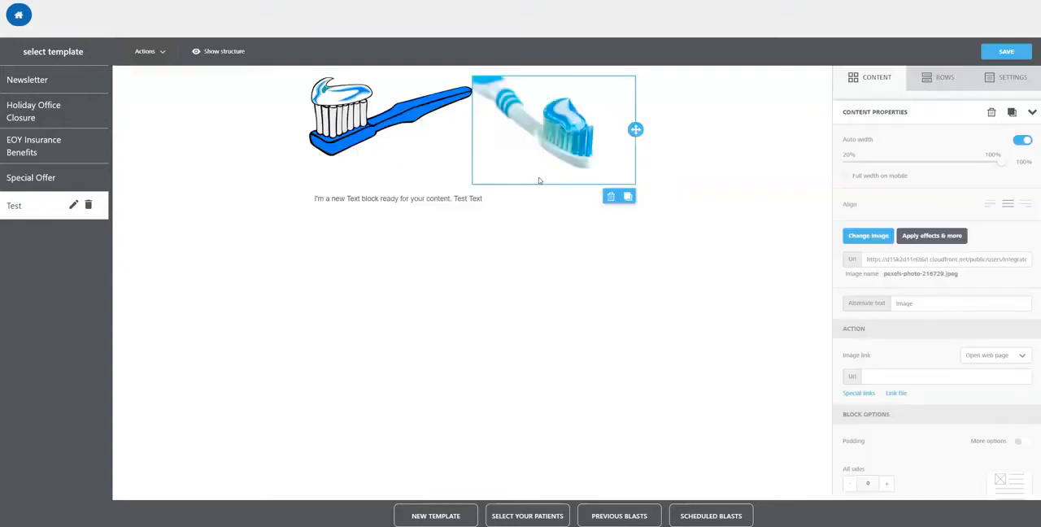
{"action": "left_click", "coordinate": [449, 202]}
{"action": "left_click", "coordinate": [1023, 141]}
{"action": "left_click_drag", "start_coordinate": [999, 161], "coordinate": [982, 172]}
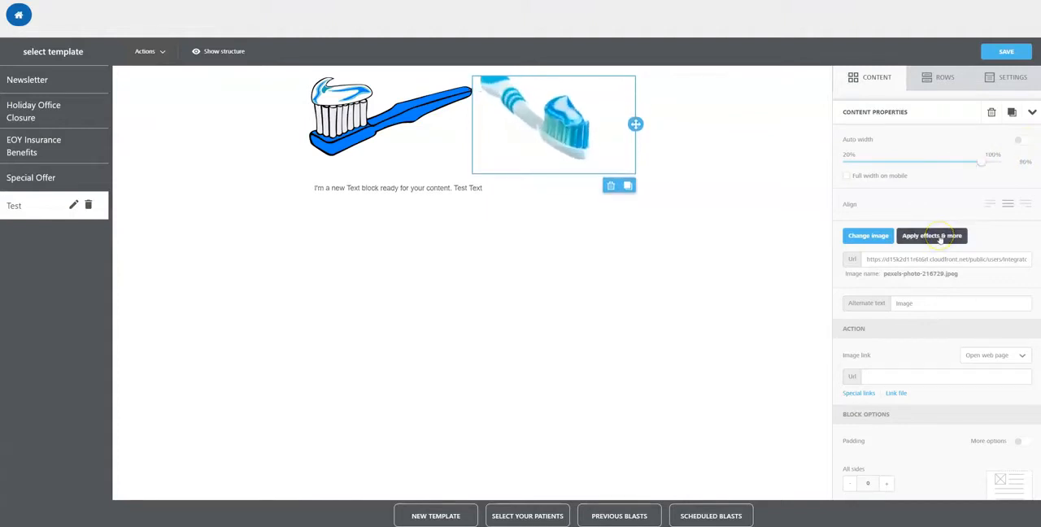
Step: Inspect the effects and editing tools offered for the toothbrush photo, leaving the image editor without saving
{"action": "left_click", "coordinate": [941, 236]}
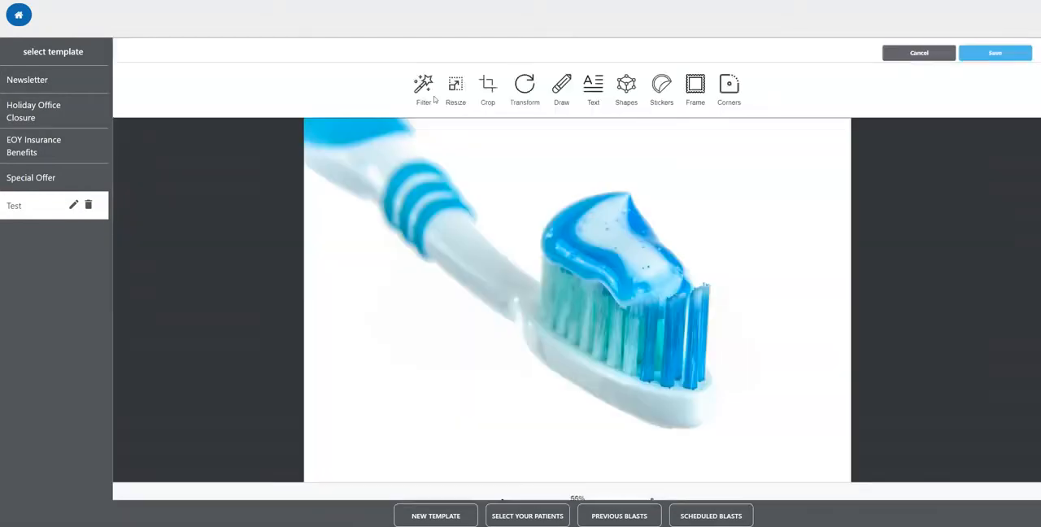
{"action": "left_click", "coordinate": [422, 97]}
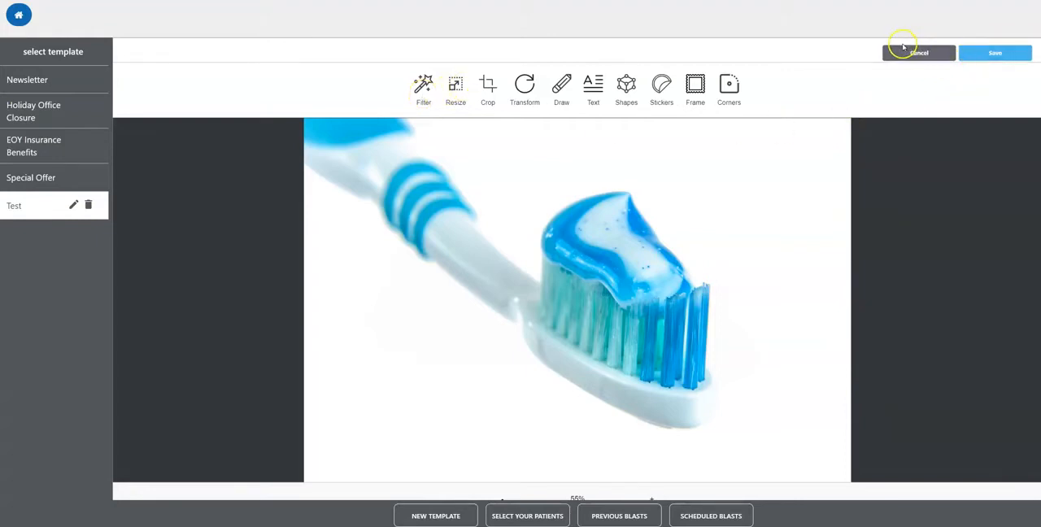
{"action": "left_click", "coordinate": [907, 54]}
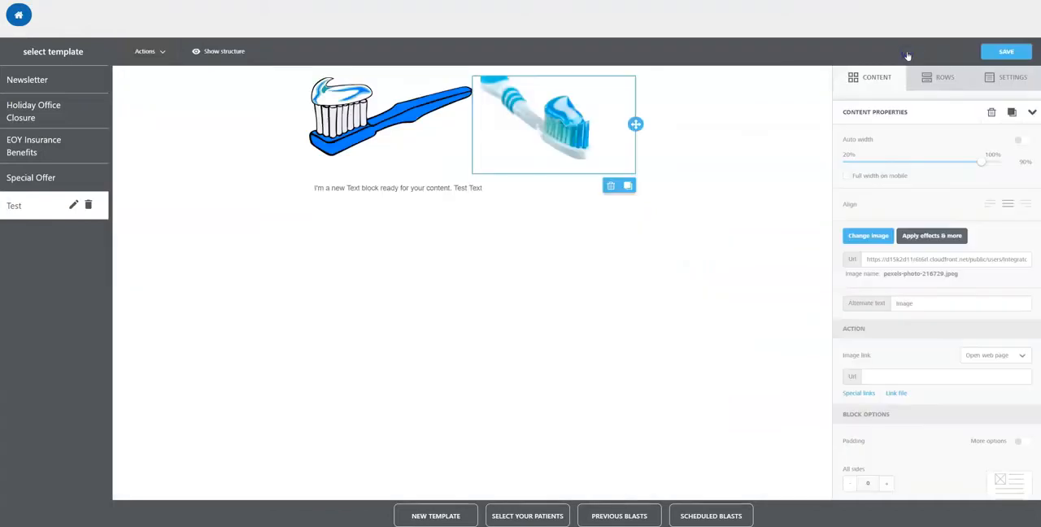
Step: Enable the additional padding options for the toothbrush photo block and close its content properties
{"action": "scroll", "coordinate": [887, 244], "scroll_direction": "down", "scroll_amount": 1}
{"action": "left_click", "coordinate": [1018, 425]}
{"action": "scroll", "coordinate": [950, 423], "scroll_direction": "down", "scroll_amount": 1}
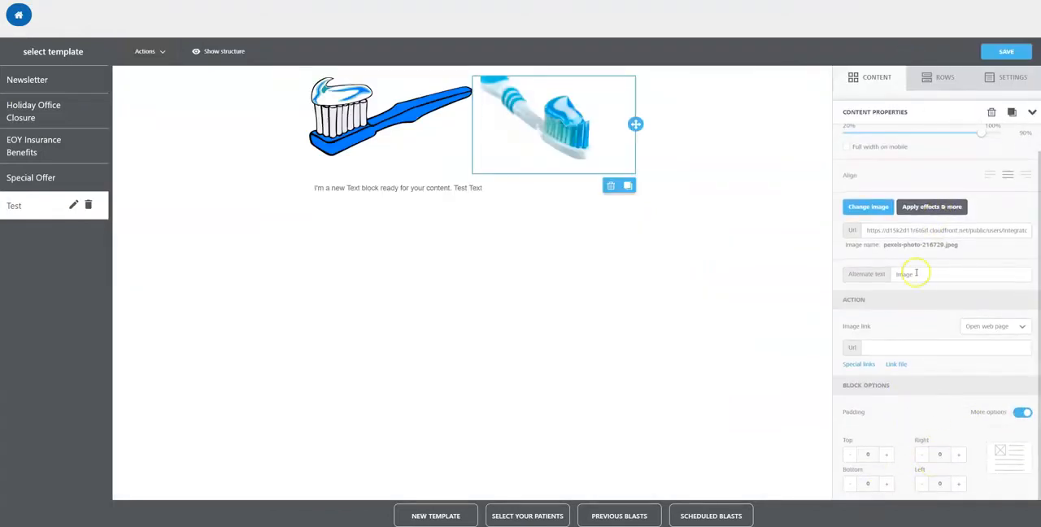
{"action": "scroll", "coordinate": [917, 274], "scroll_direction": "up", "scroll_amount": 1}
{"action": "left_click", "coordinate": [884, 80]}
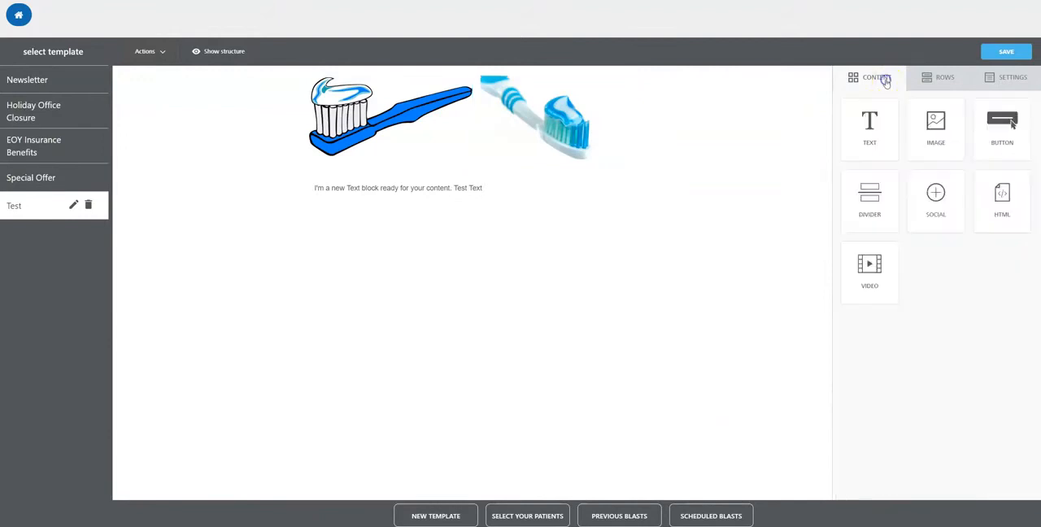
Step: Reduce the template's content area width to about 530 px in the general options
{"action": "left_click", "coordinate": [937, 78]}
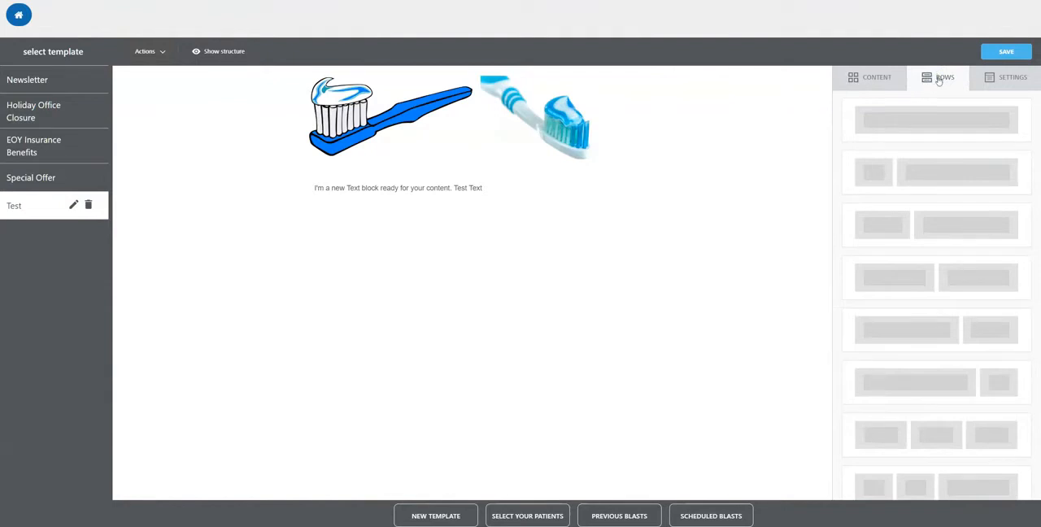
{"action": "left_click", "coordinate": [1008, 78]}
{"action": "left_click", "coordinate": [911, 147]}
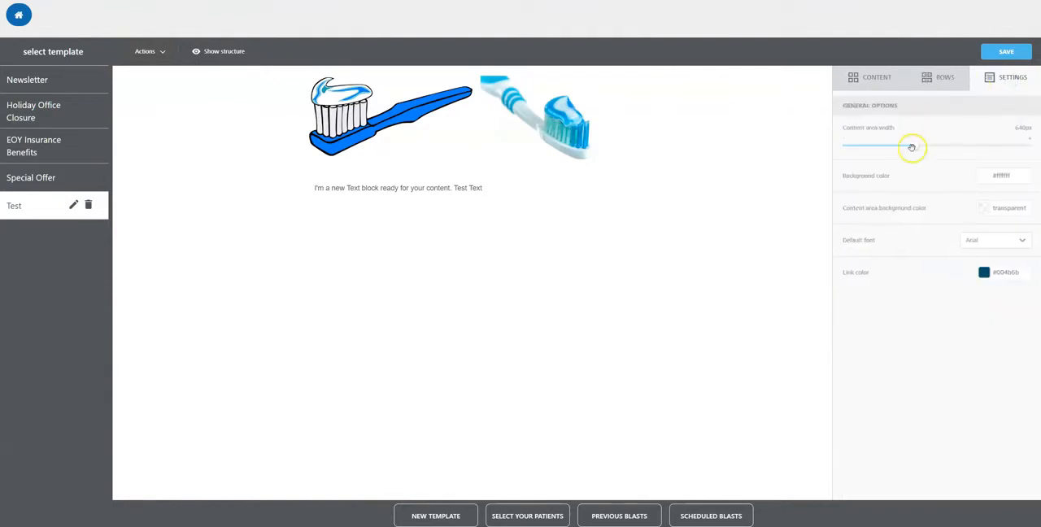
{"action": "left_click_drag", "start_coordinate": [911, 148], "coordinate": [864, 144]}
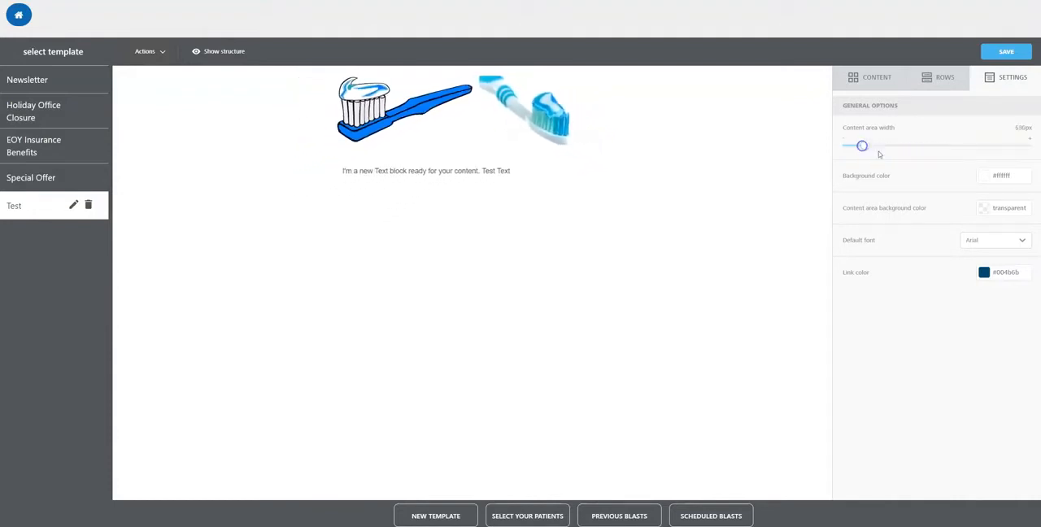
Step: Try a red background color for the template and return it to white #ffffff
{"action": "left_click", "coordinate": [989, 177]}
{"action": "left_click", "coordinate": [946, 193]}
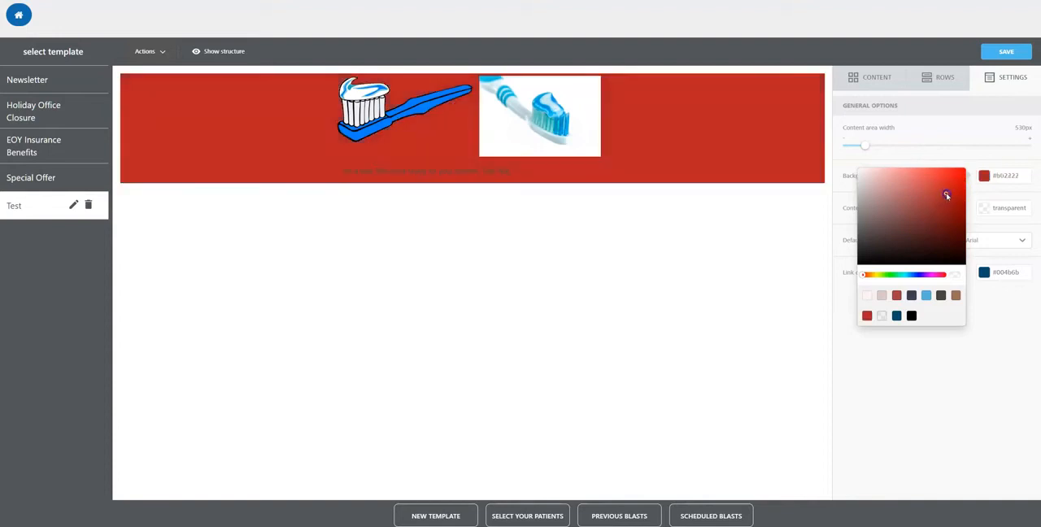
{"action": "left_click_drag", "start_coordinate": [914, 236], "coordinate": [851, 167]}
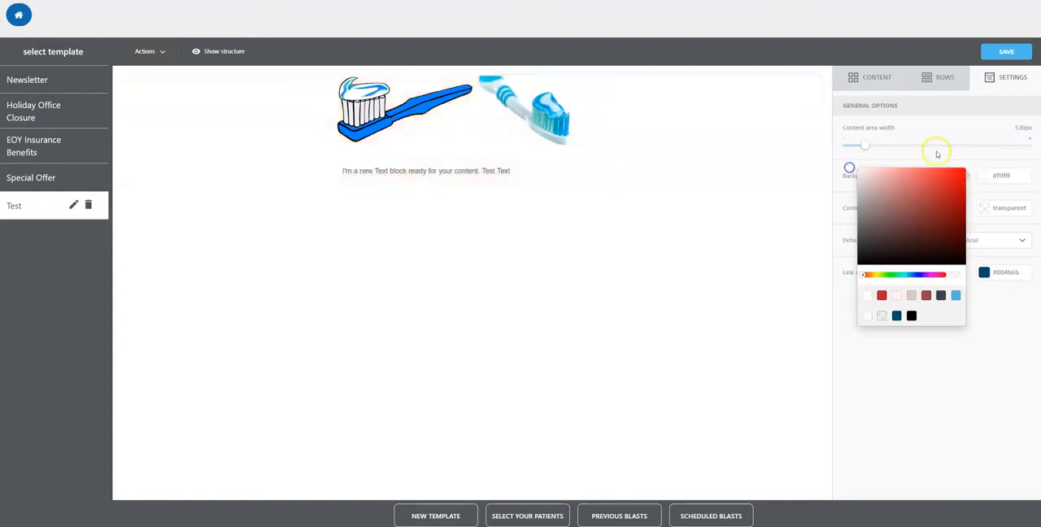
{"action": "left_click", "coordinate": [936, 156]}
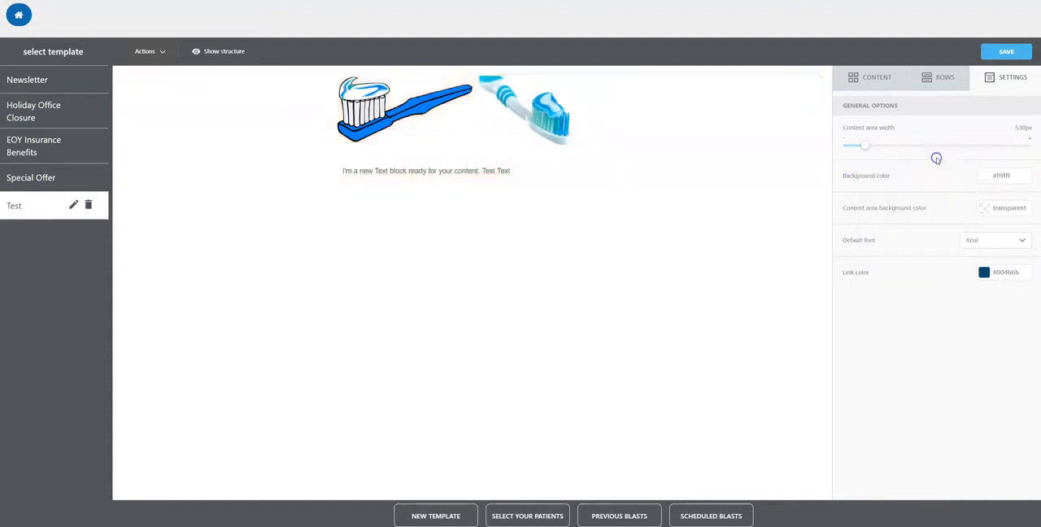
Step: Try dark red shades for the content area background color and set it to white #ffffff
{"action": "left_click", "coordinate": [997, 210]}
{"action": "mouse_move", "coordinate": [919, 205]}
{"action": "left_mouse_down"}
{"action": "mouse_move", "coordinate": [932, 170]}
{"action": "mouse_move", "coordinate": [916, 195]}
{"action": "mouse_move", "coordinate": [903, 167]}
{"action": "mouse_move", "coordinate": [921, 184]}
{"action": "left_mouse_up"}
{"action": "left_click", "coordinate": [552, 117]}
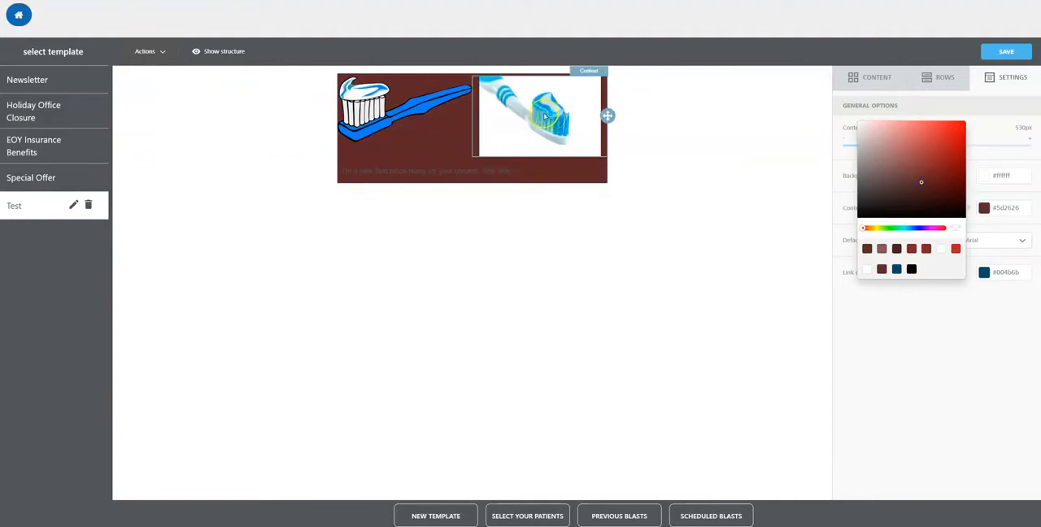
{"action": "left_click", "coordinate": [378, 106]}
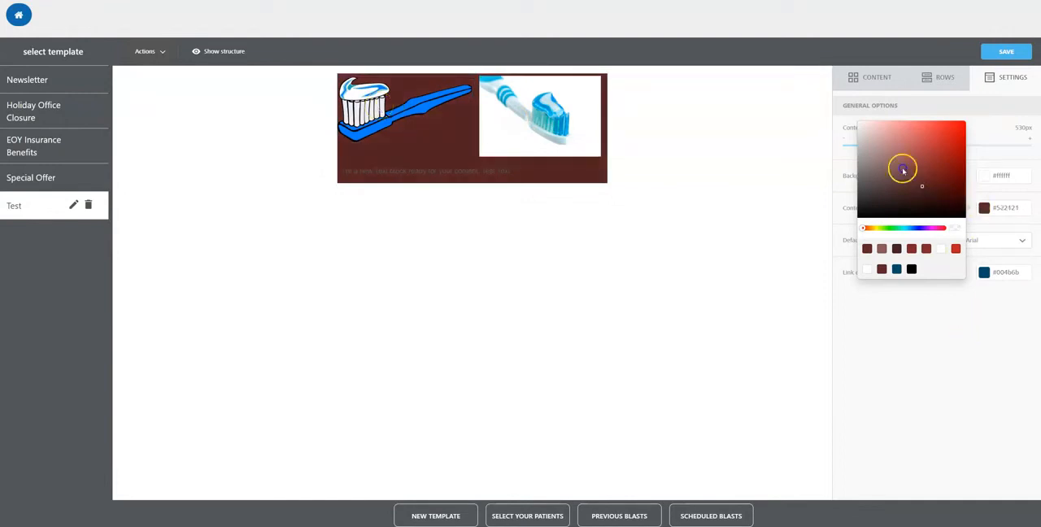
{"action": "left_click_drag", "start_coordinate": [901, 170], "coordinate": [858, 123]}
{"action": "left_click", "coordinate": [904, 337]}
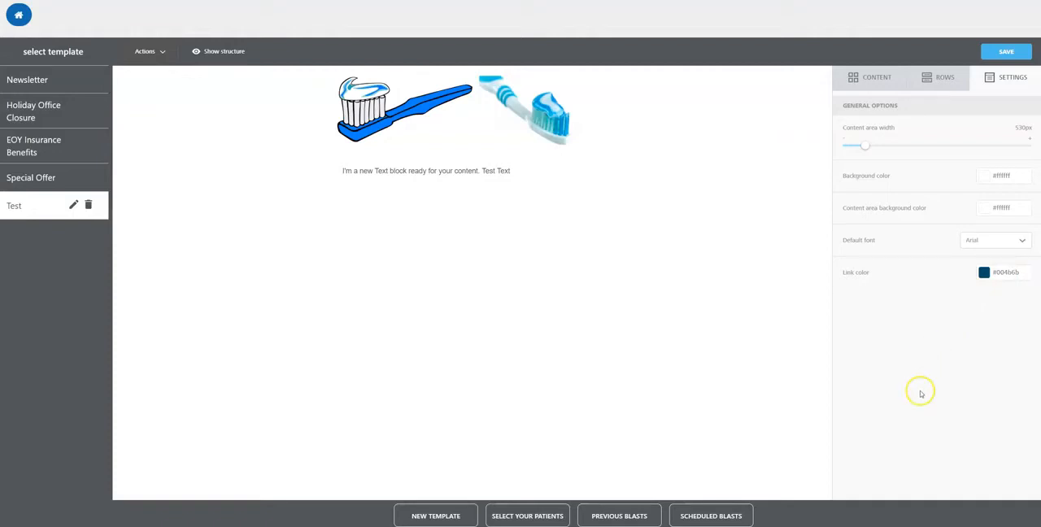
Step: Open the patient selection and examine its filters for last visit, upcoming appointment, gender, status and insurance without changing them
{"action": "left_click", "coordinate": [529, 515]}
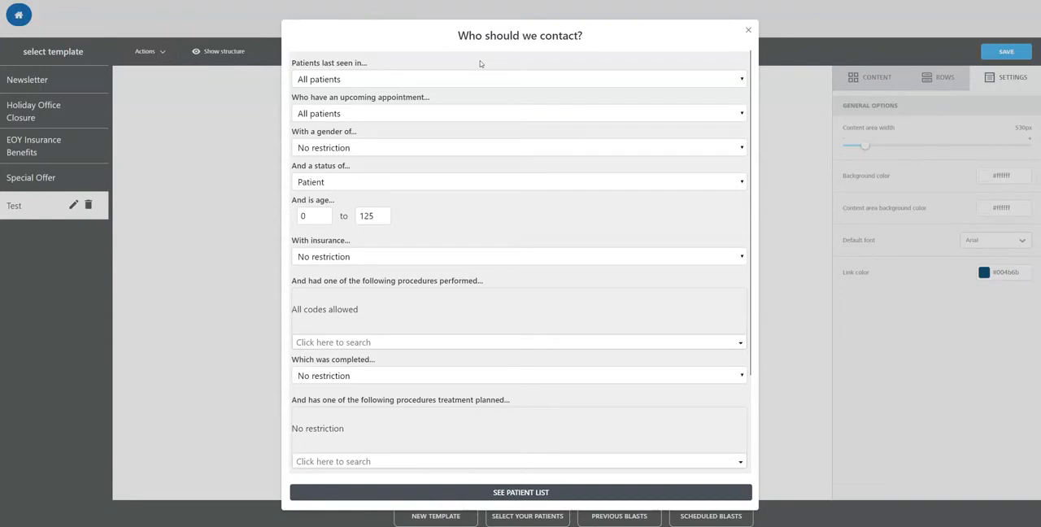
{"action": "left_click", "coordinate": [443, 81]}
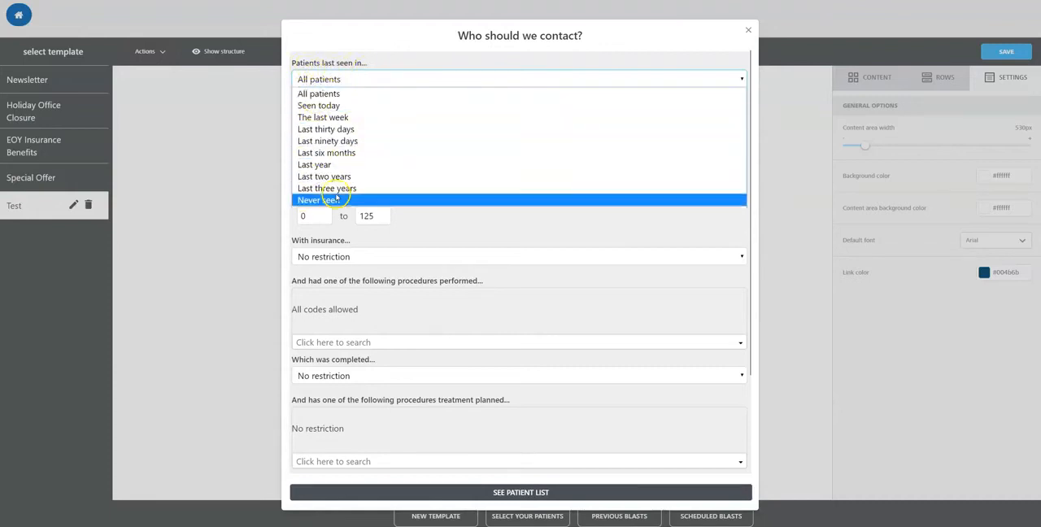
{"action": "left_click", "coordinate": [356, 80]}
{"action": "left_click", "coordinate": [414, 112]}
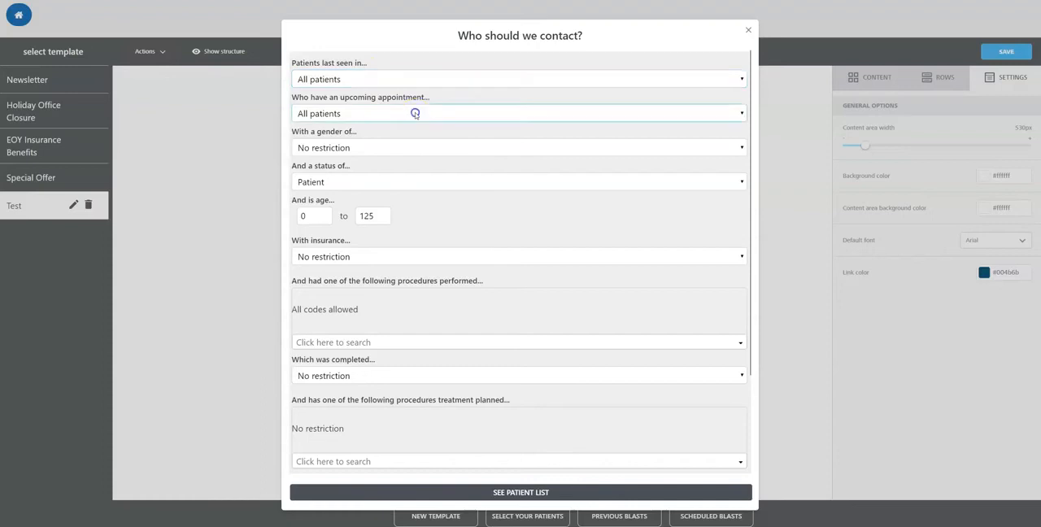
{"action": "left_click", "coordinate": [414, 114]}
{"action": "left_click", "coordinate": [425, 147]}
{"action": "left_click", "coordinate": [425, 148]}
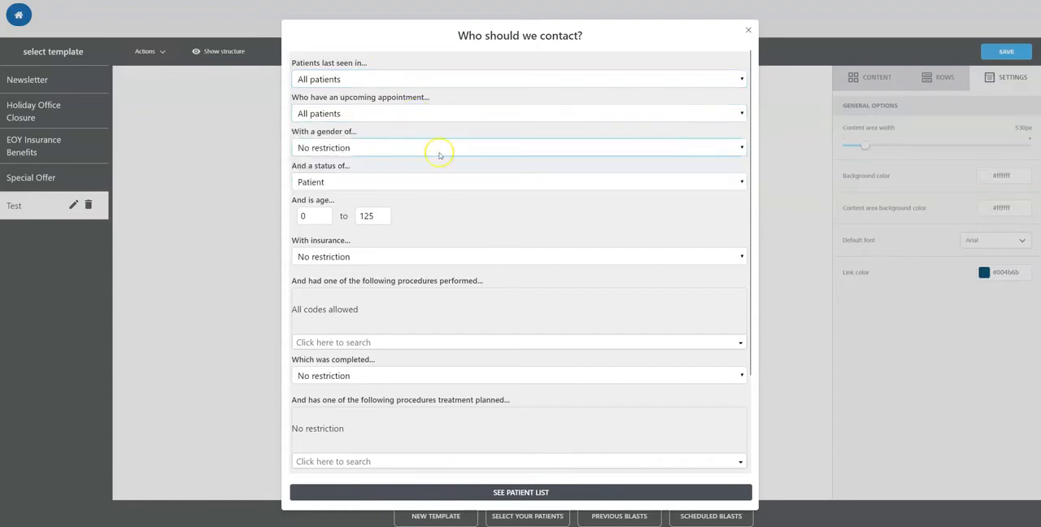
{"action": "left_click", "coordinate": [390, 183]}
{"action": "left_click", "coordinate": [390, 184]}
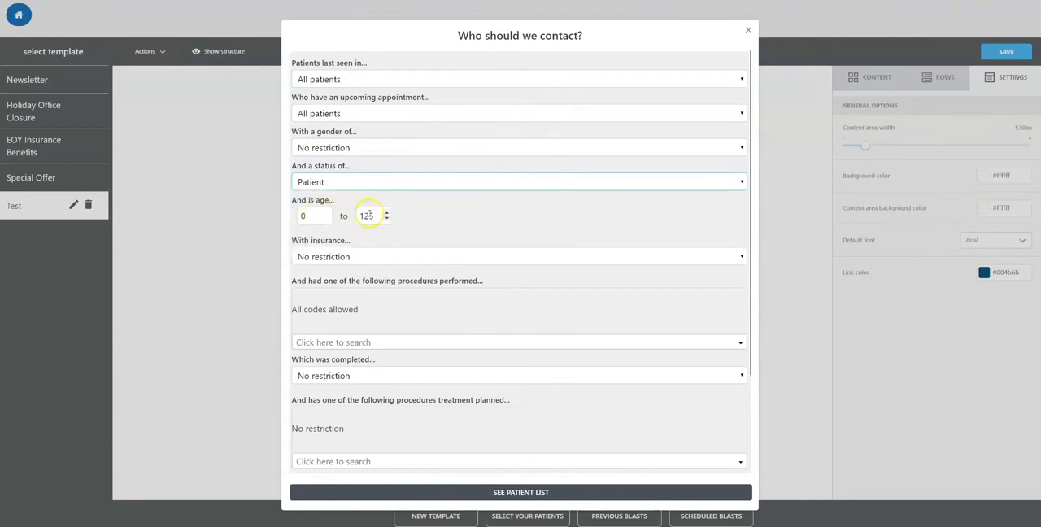
{"action": "left_click", "coordinate": [382, 256]}
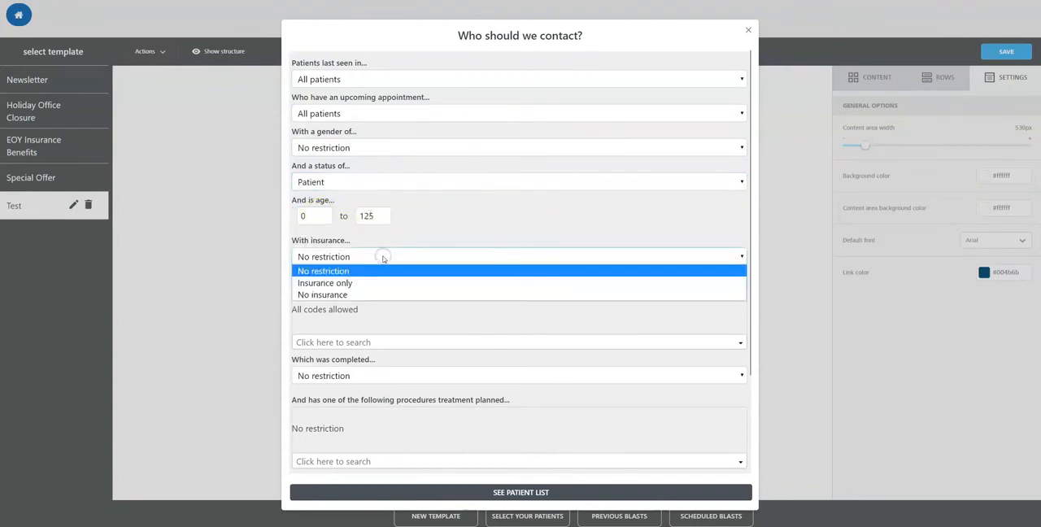
{"action": "left_click", "coordinate": [382, 257]}
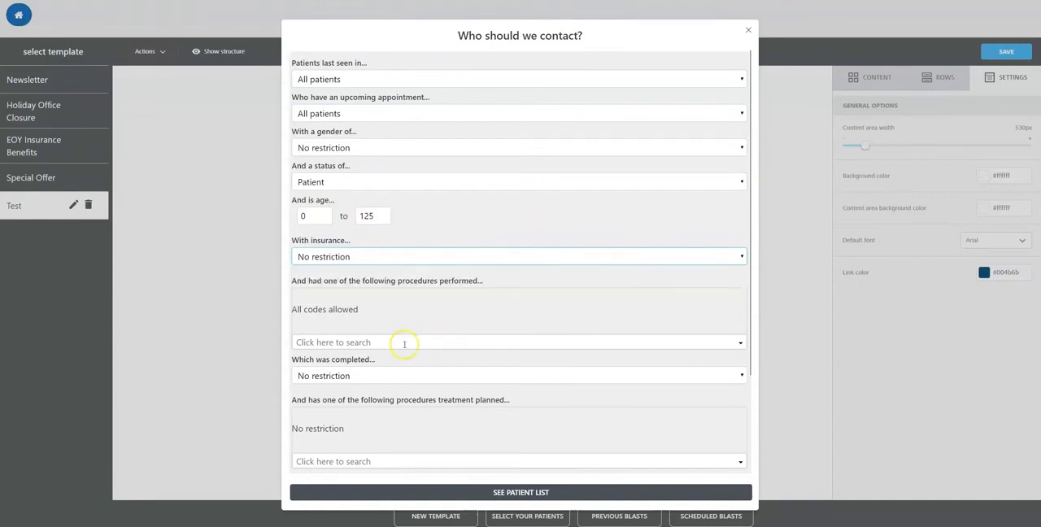
Step: Review the procedure filters and the time options for patients who have not received a blast email
{"action": "scroll", "coordinate": [403, 343], "scroll_direction": "down", "scroll_amount": 1}
{"action": "scroll", "coordinate": [405, 342], "scroll_direction": "down", "scroll_amount": 1}
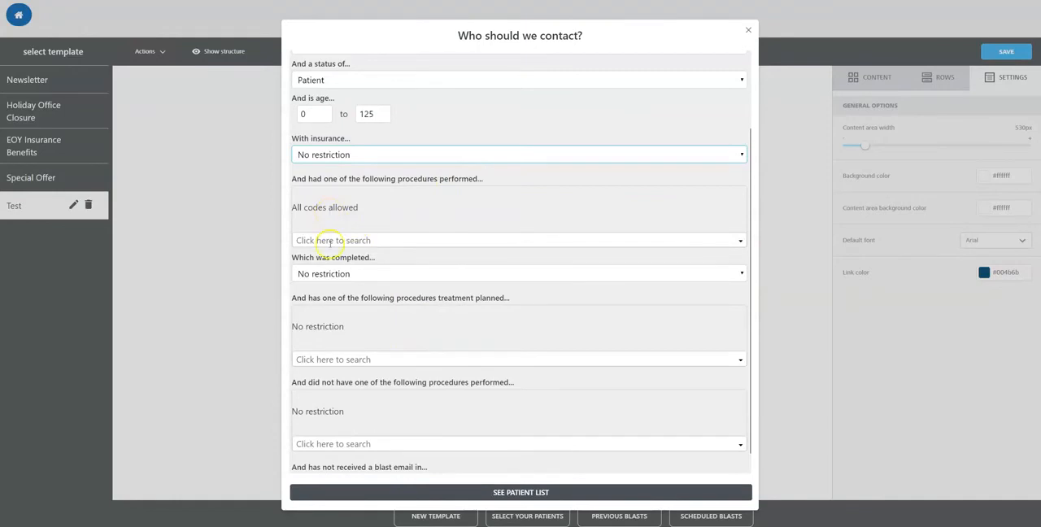
{"action": "scroll", "coordinate": [459, 244], "scroll_direction": "down", "scroll_amount": 1}
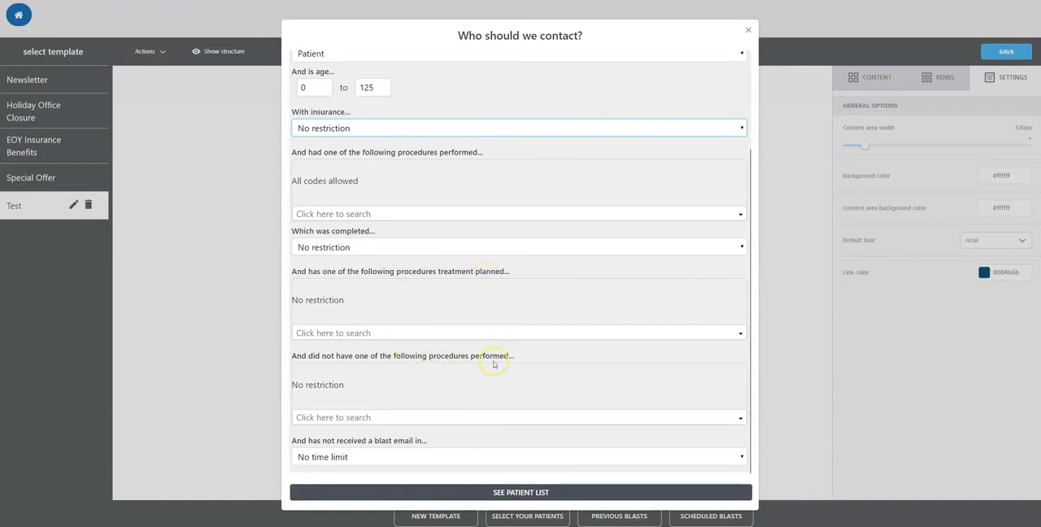
{"action": "left_click", "coordinate": [401, 457]}
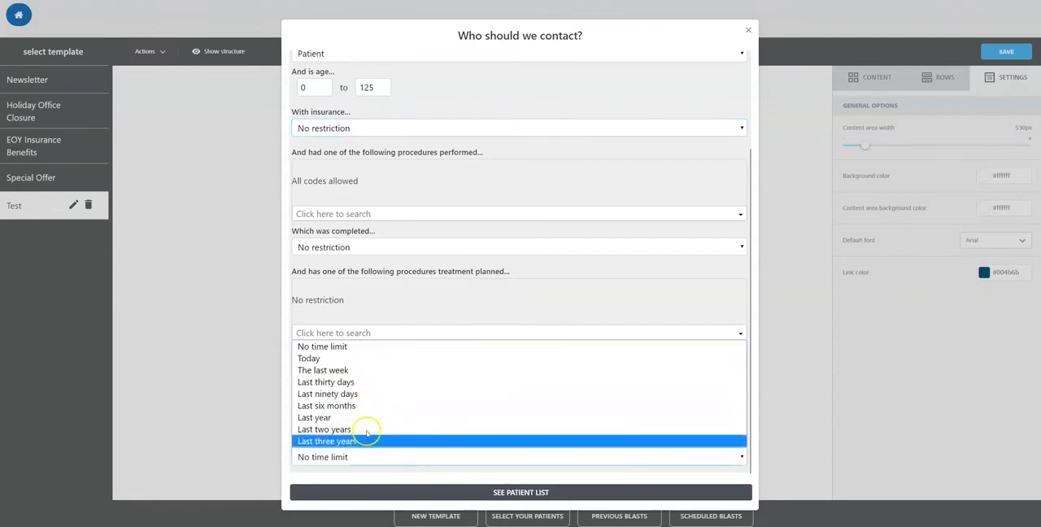
{"action": "left_click", "coordinate": [379, 455]}
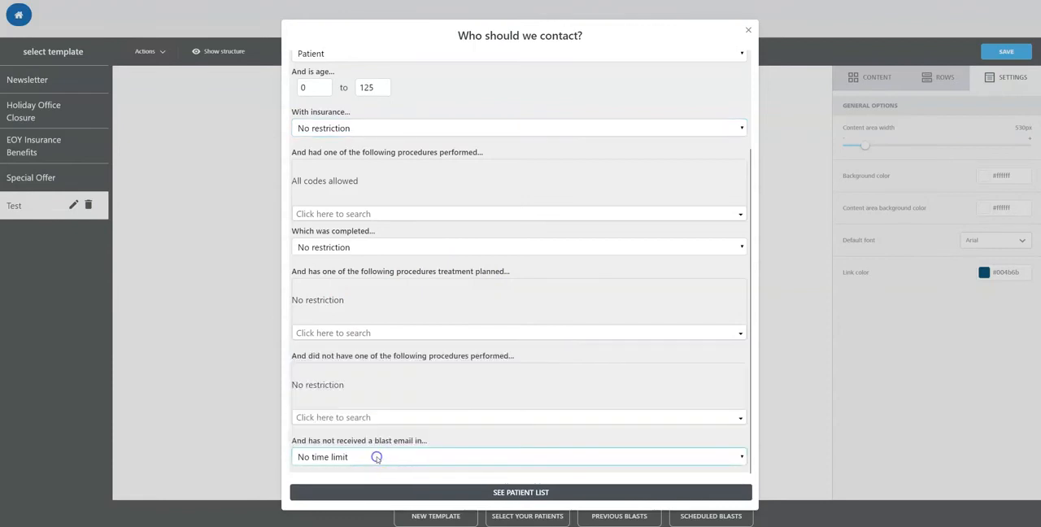
Step: Generate the patient email list, enter the subject "Test" and send the blast to all listed patients
{"action": "left_click", "coordinate": [525, 495]}
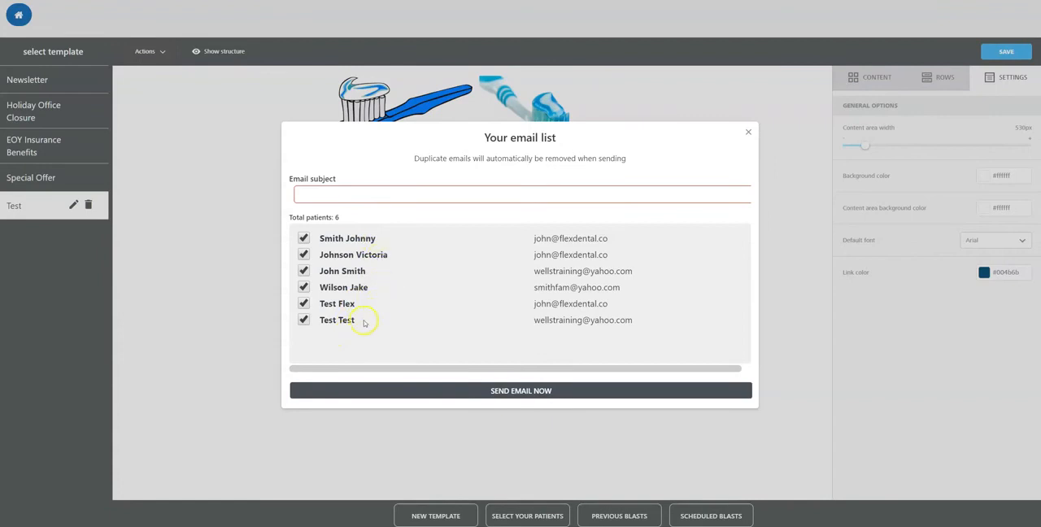
{"action": "left_click", "coordinate": [338, 197]}
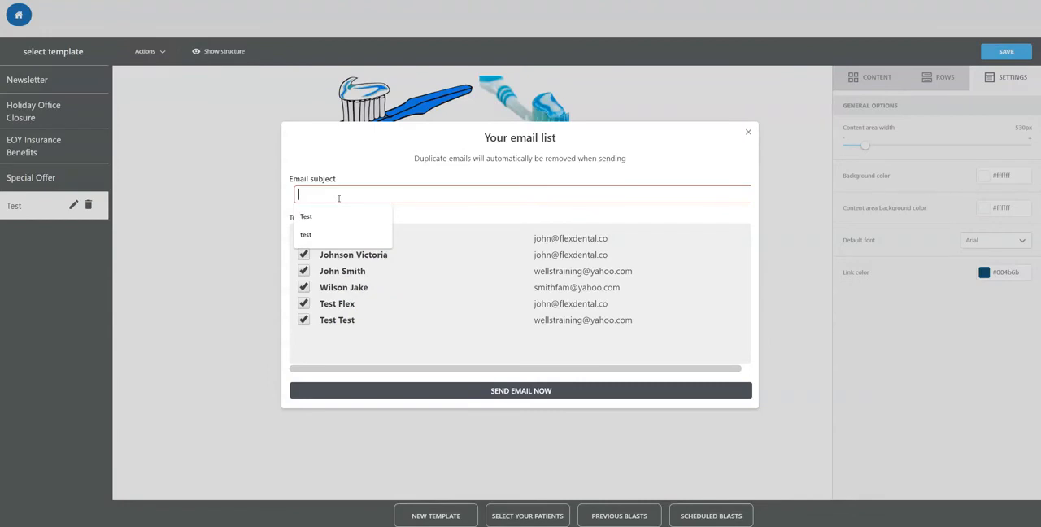
{"action": "type", "text": "Test"}
{"action": "left_click", "coordinate": [477, 216]}
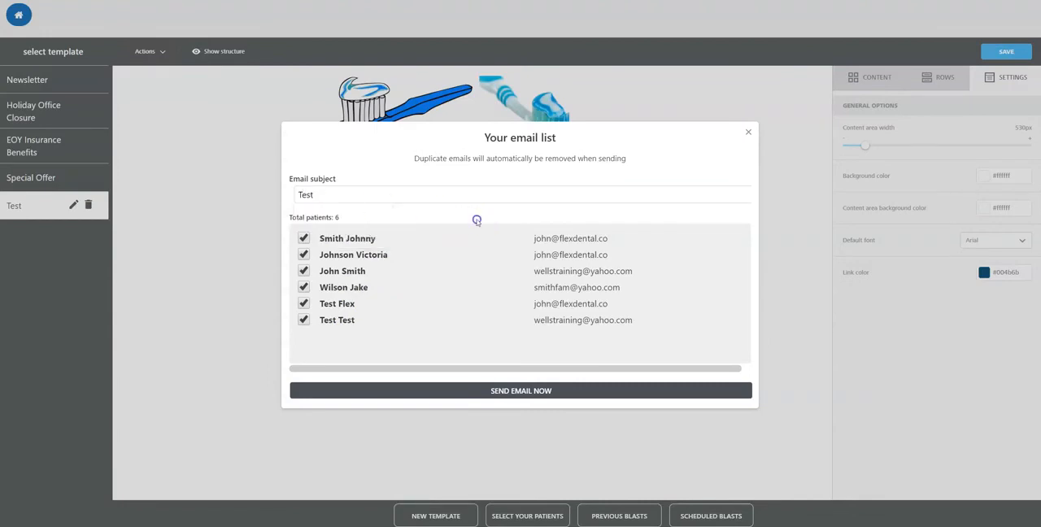
{"action": "left_click", "coordinate": [537, 393]}
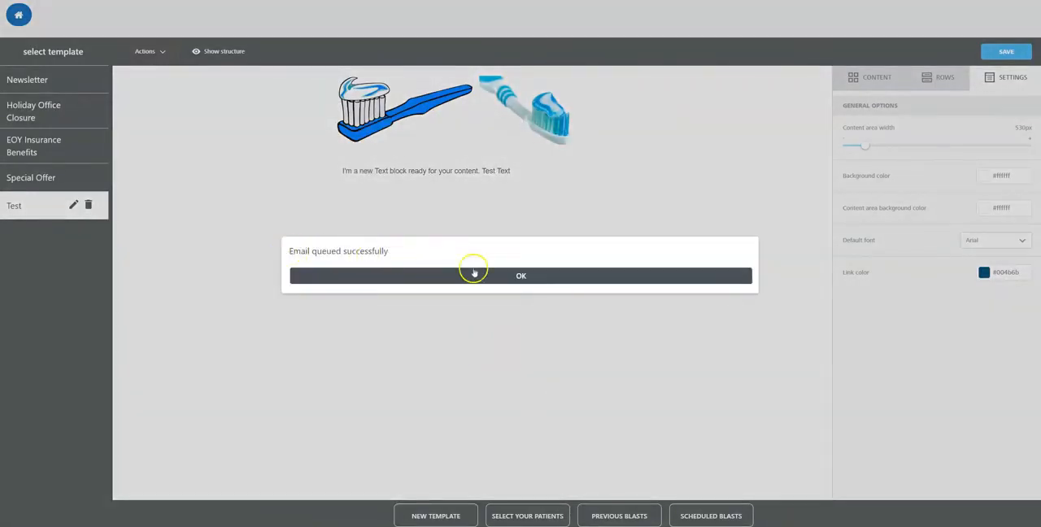
{"action": "left_click", "coordinate": [509, 277]}
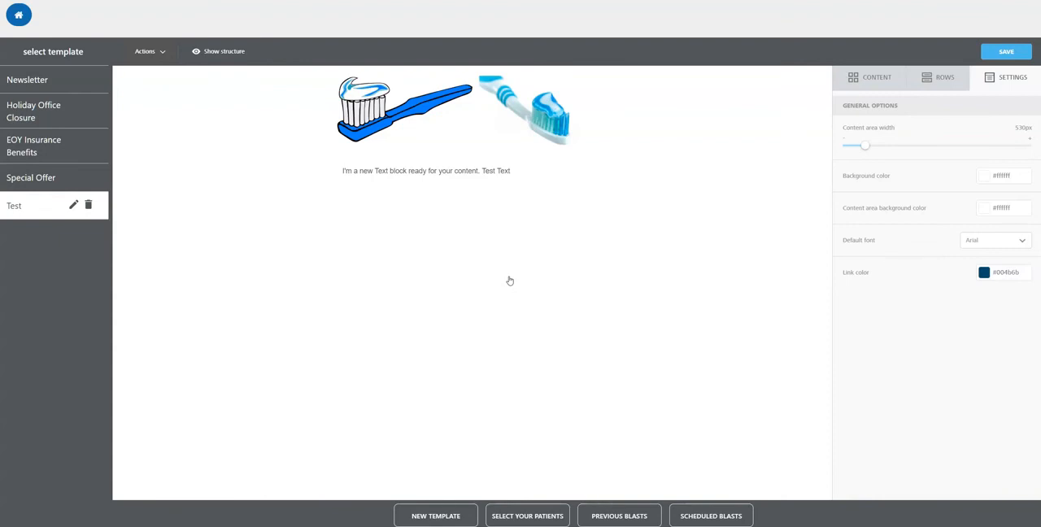
Step: Preview the Test template in desktop and mobile layouts and return to the editor
{"action": "left_click", "coordinate": [150, 54]}
{"action": "left_click", "coordinate": [140, 74]}
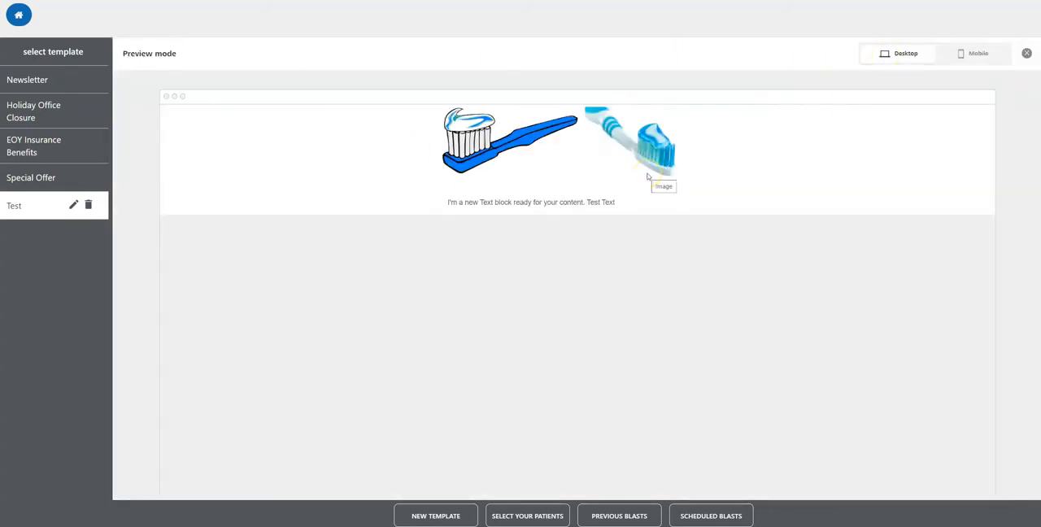
{"action": "left_click", "coordinate": [975, 62]}
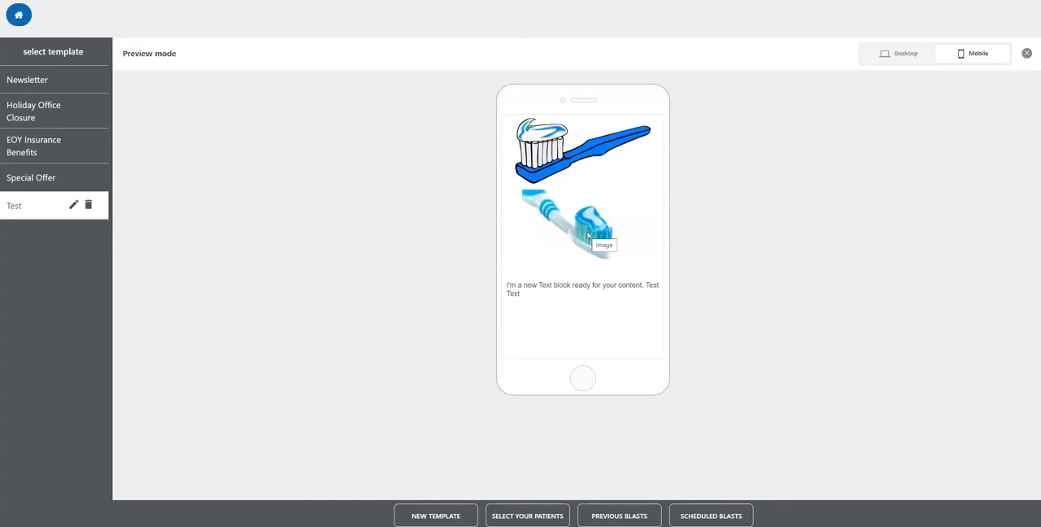
{"action": "left_click", "coordinate": [1026, 53]}
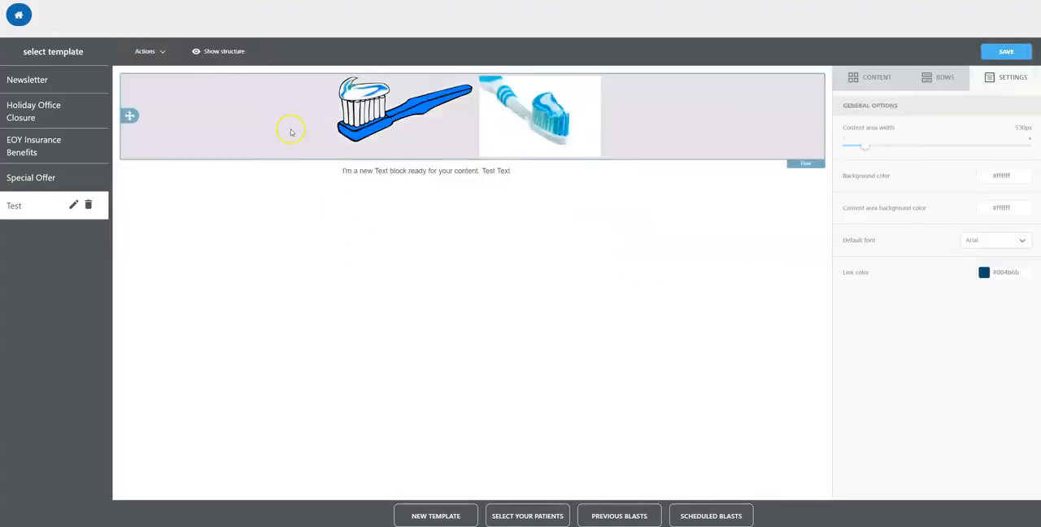
Step: Look at the test email form, cancel it without sending, and show the template's structure outlines
{"action": "left_click", "coordinate": [156, 52]}
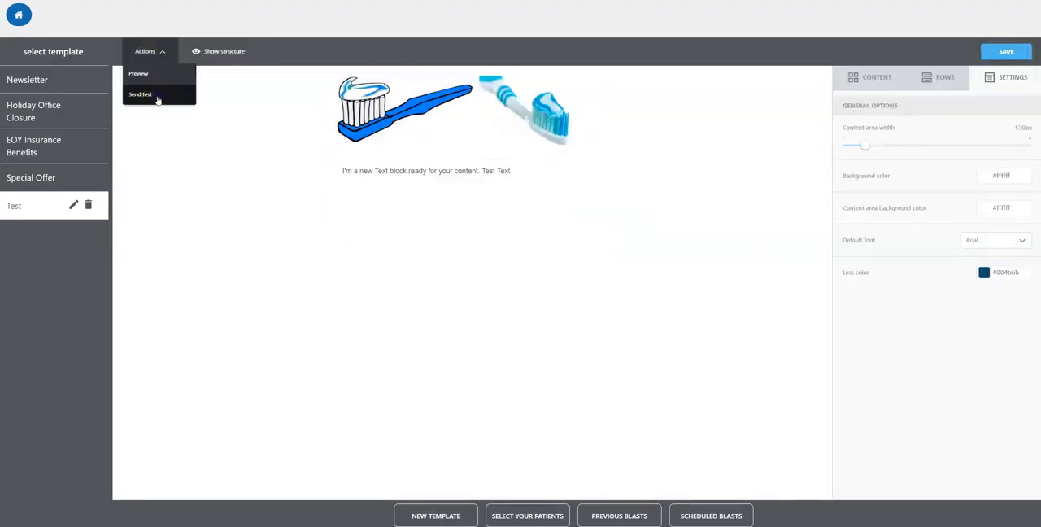
{"action": "left_click", "coordinate": [141, 95]}
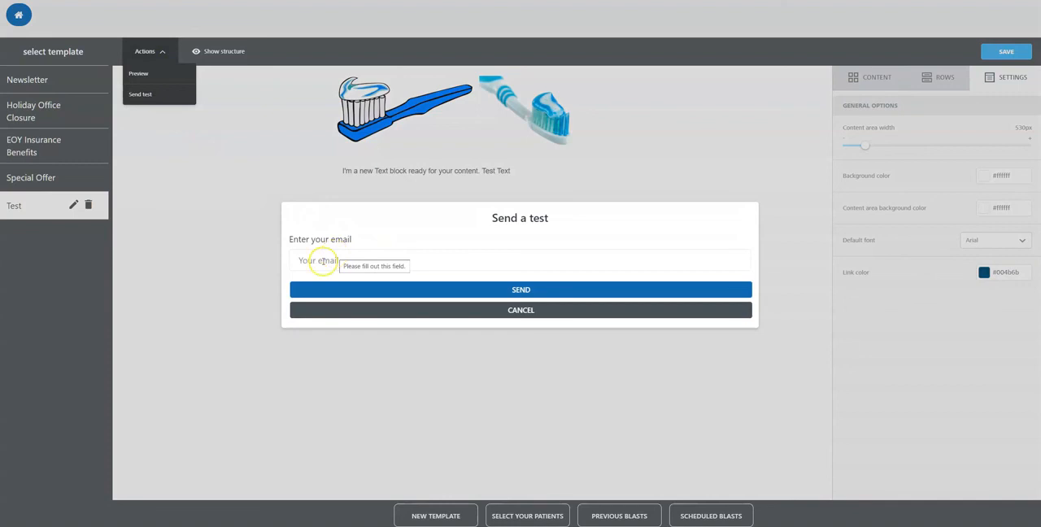
{"action": "left_click", "coordinate": [467, 310]}
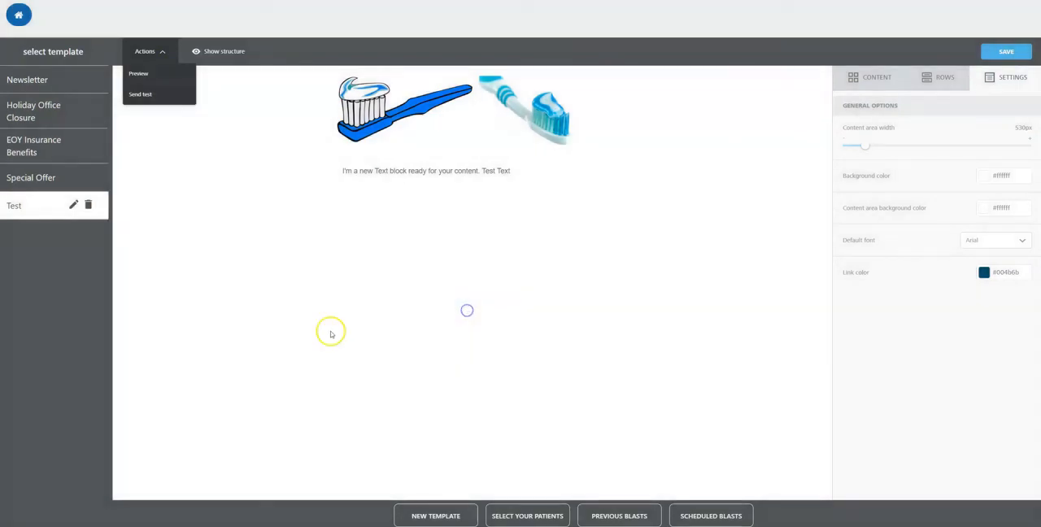
{"action": "left_click", "coordinate": [223, 53]}
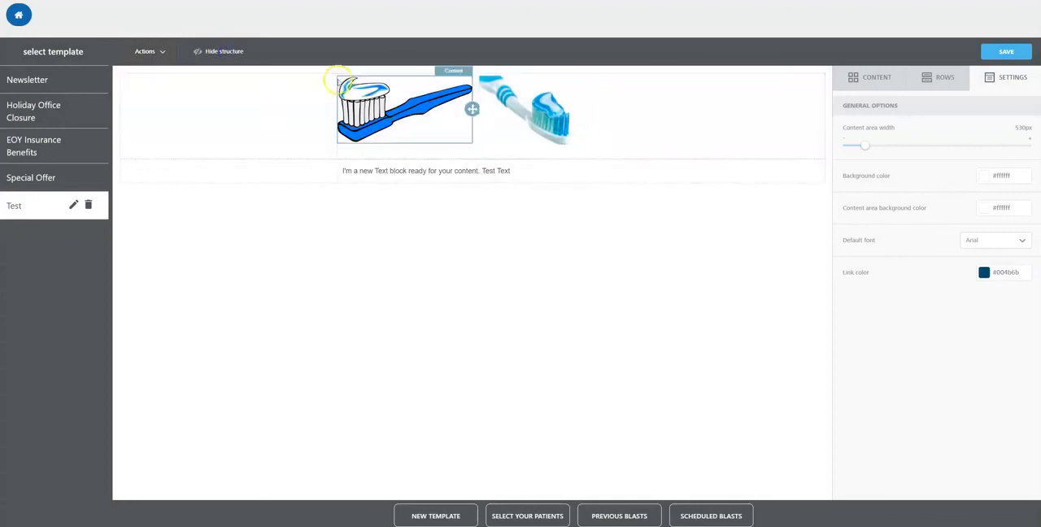